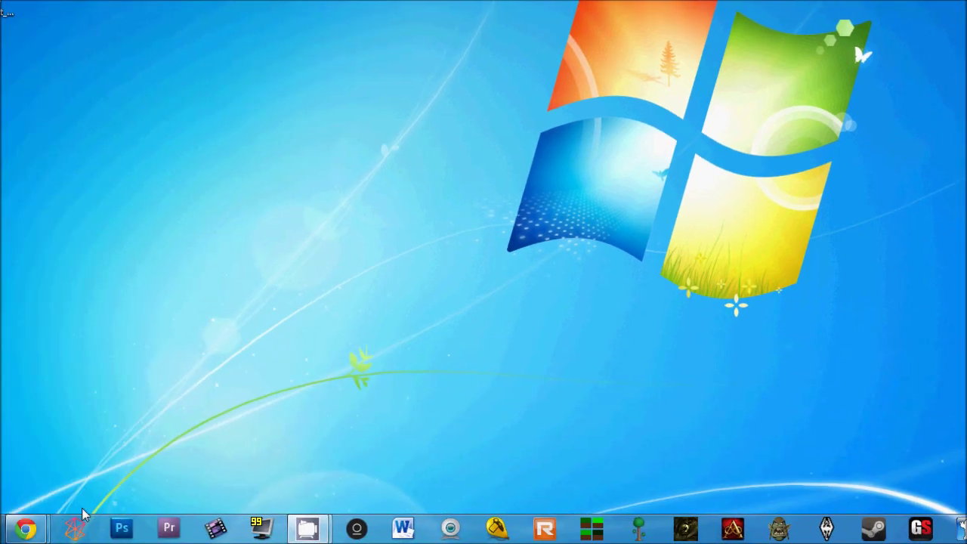
Step: Load planetminecraft.com in the Chrome window that was showing Google
mouse_move(64, 528)
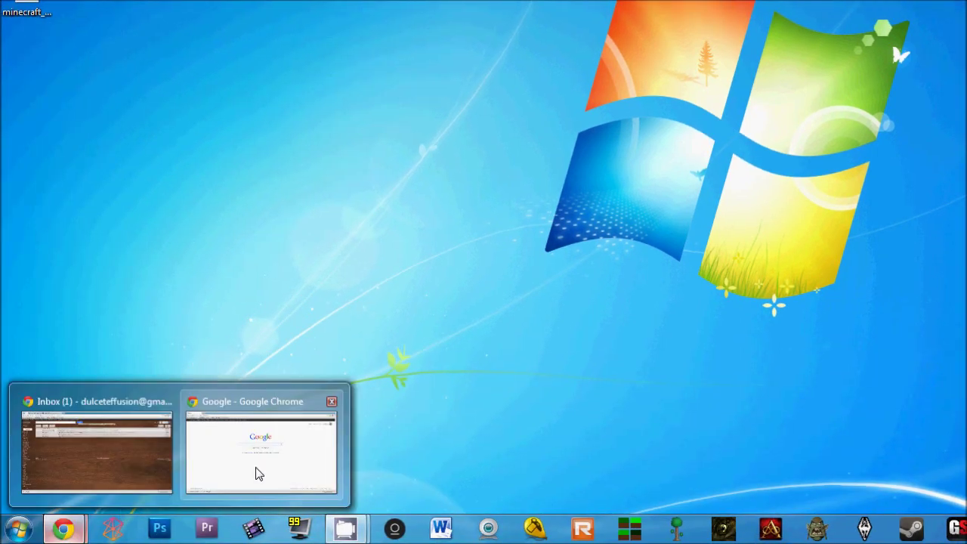
left_click(257, 474)
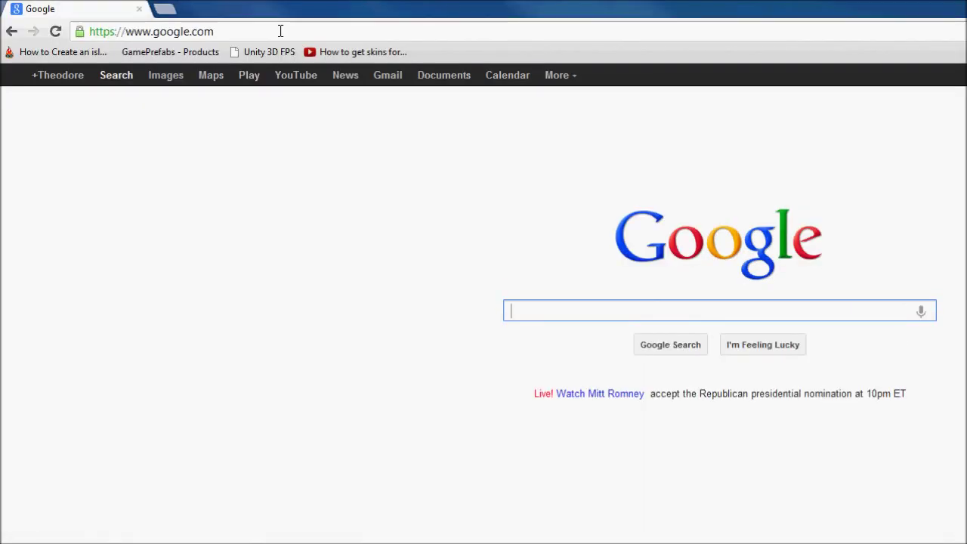
left_click(280, 31)
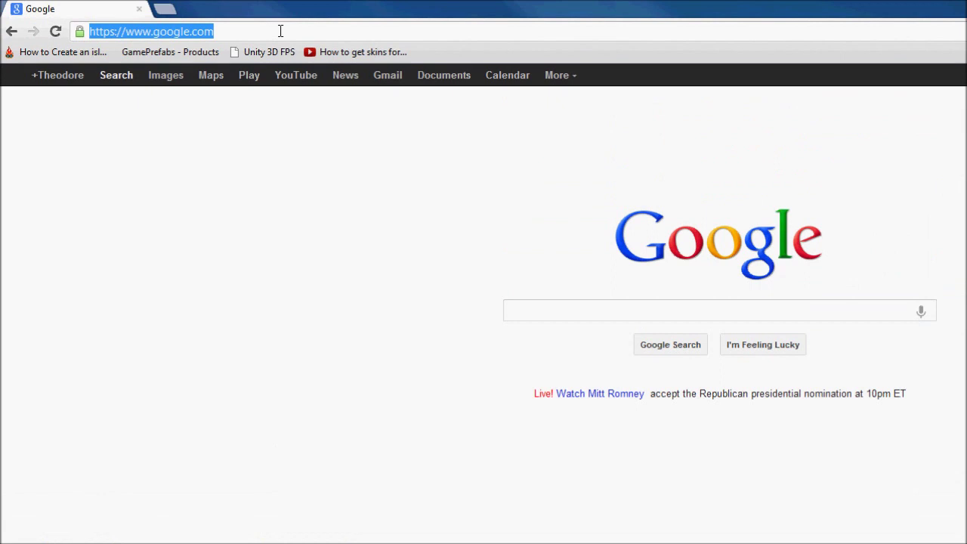
type("planet")
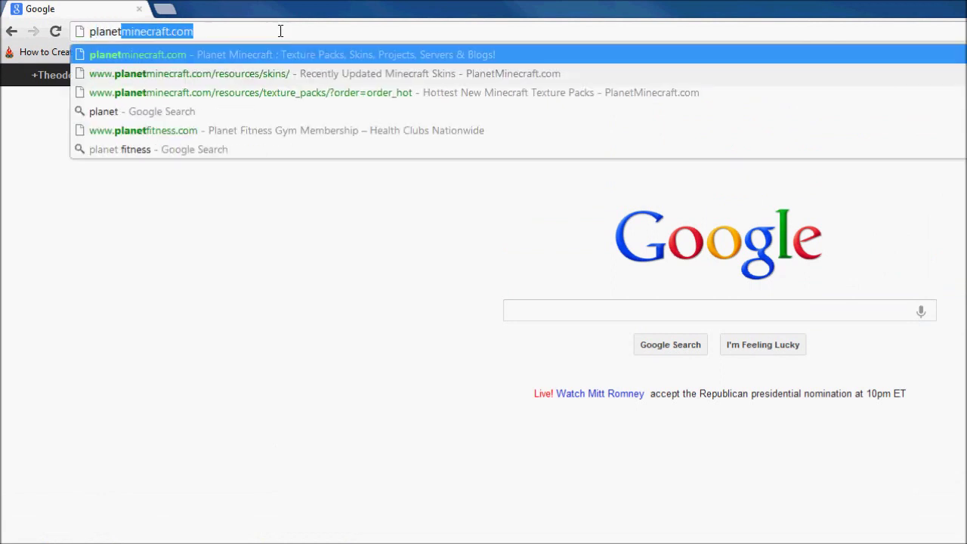
type("minecraf")
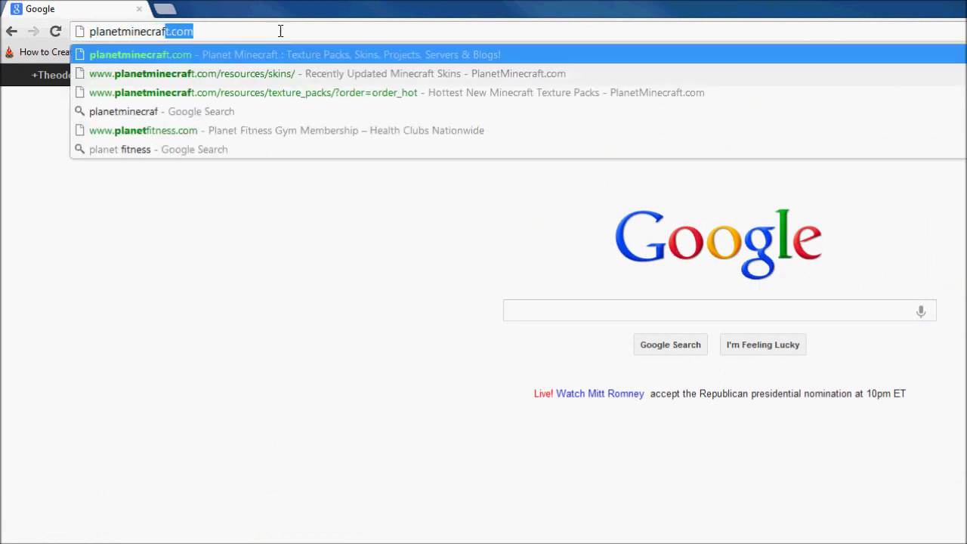
type("t.com")
key("Return")
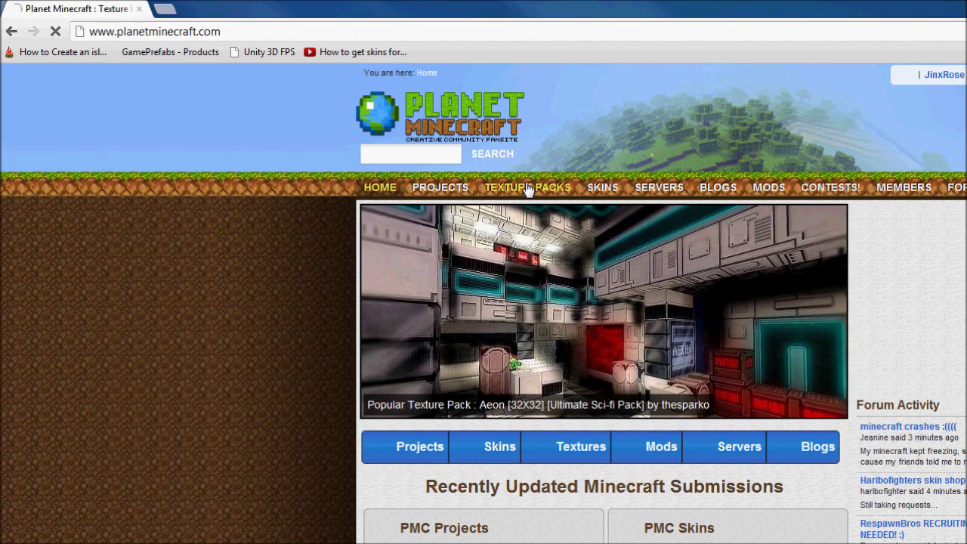
Step: Browse the Texture Packs list and preview the Blue Craft pack's page
left_click(528, 189)
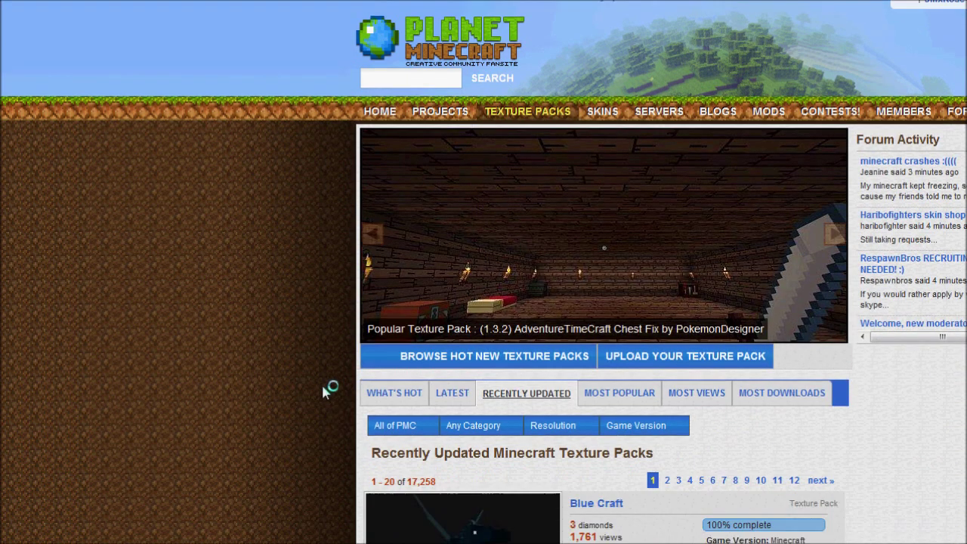
scroll(324, 391, "down", 3)
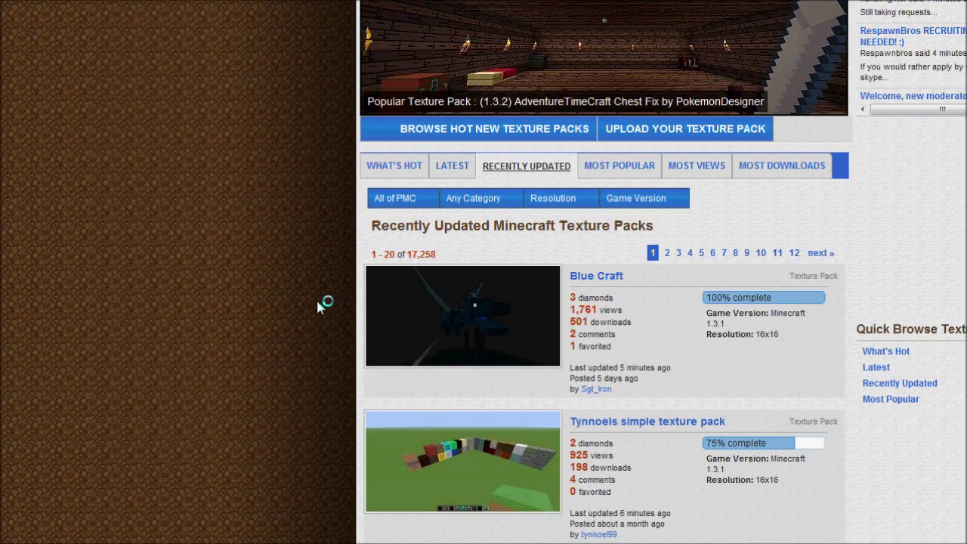
scroll(316, 308, "down", 2)
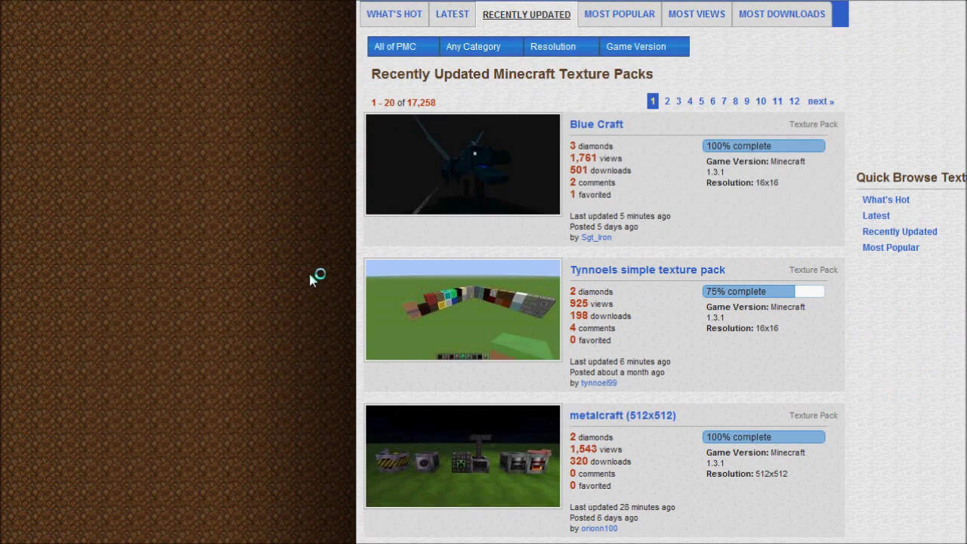
scroll(314, 302, "down", 2)
scroll(272, 313, "up", 2)
scroll(542, 148, "up", 1)
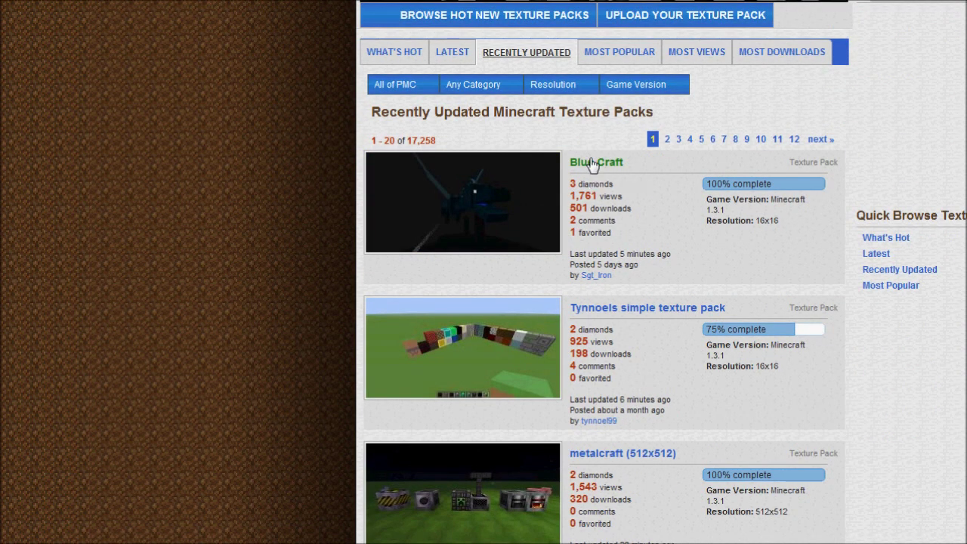
left_click(593, 164)
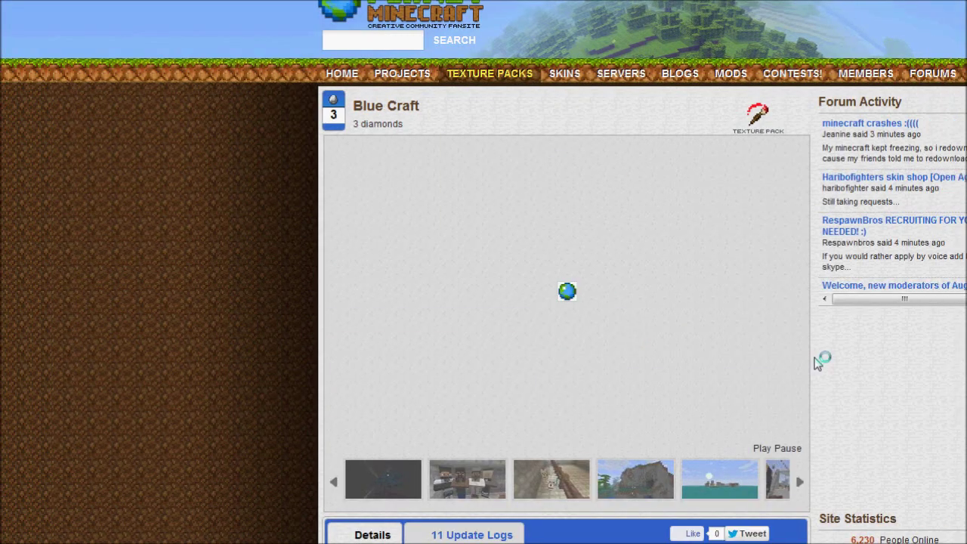
scroll(287, 284, "down", 3)
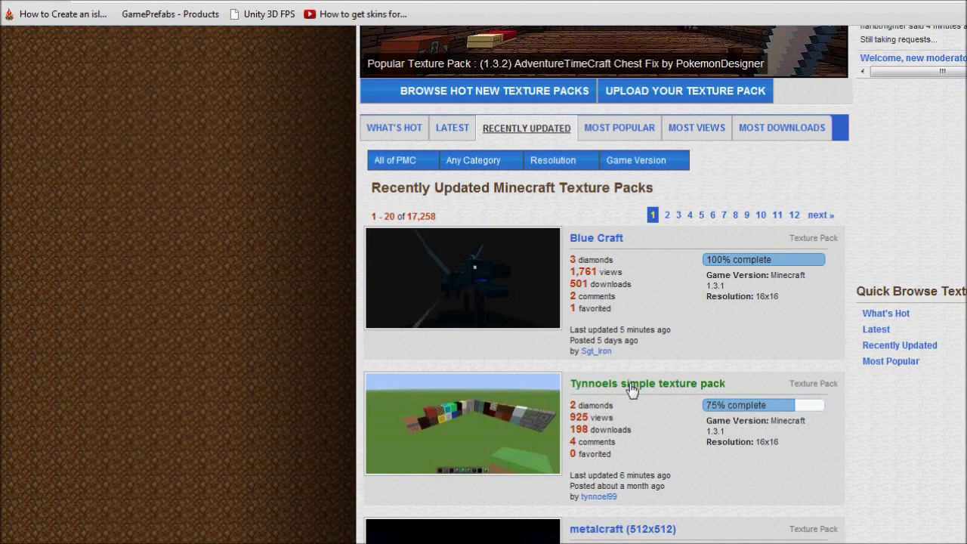
Step: Open the Tynnoels simple texture pack page to get its zip download
left_click(630, 385)
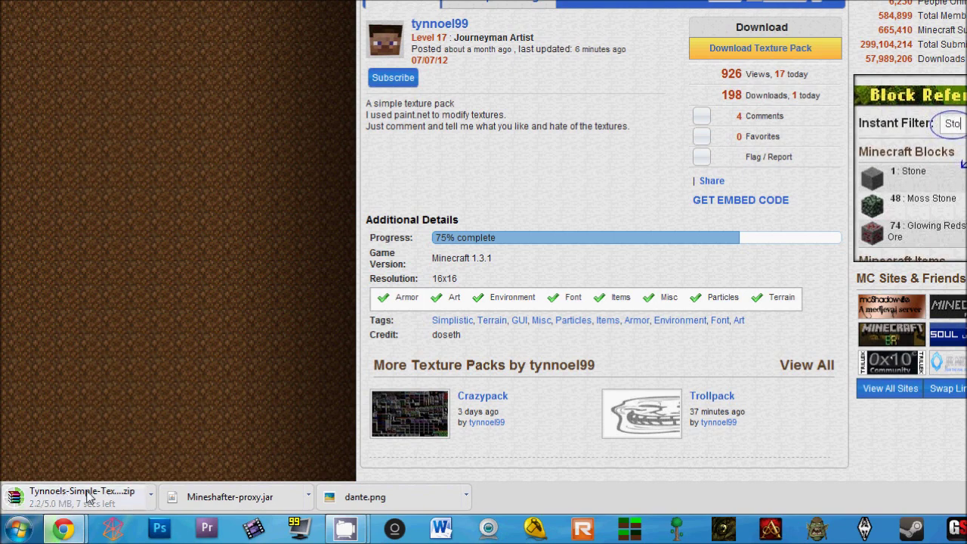
Step: Go from %appdata% into .minecraft\texturepacks and select its existing zip archive
left_click(21, 533)
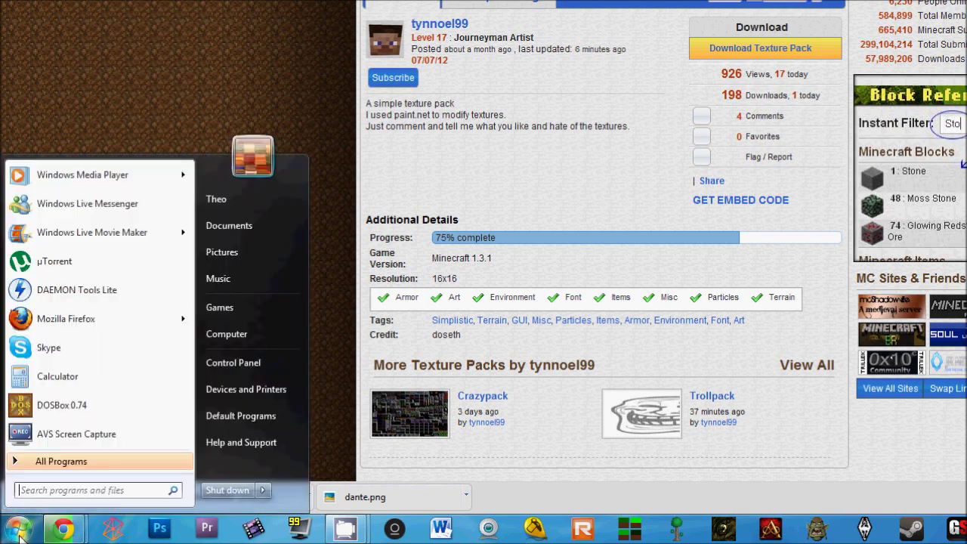
type("%app")
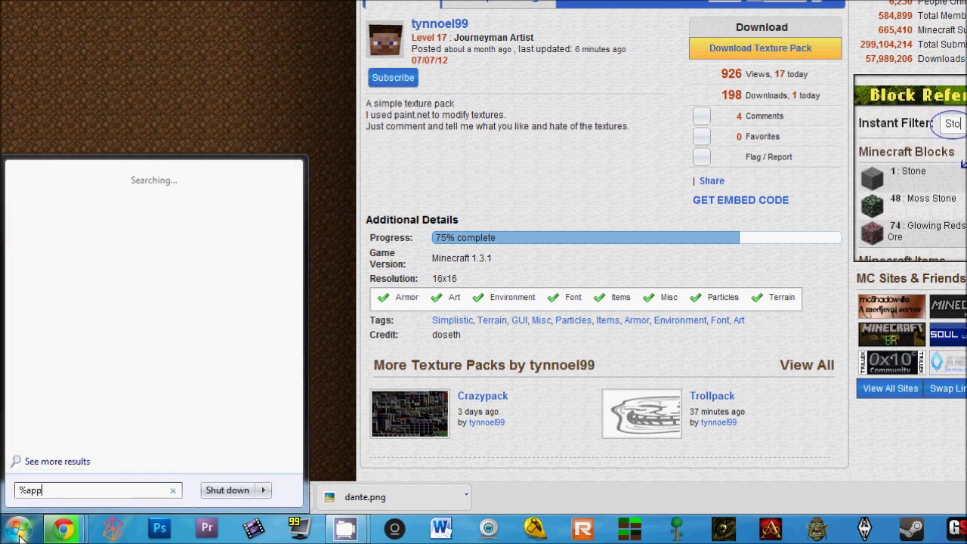
type("data%")
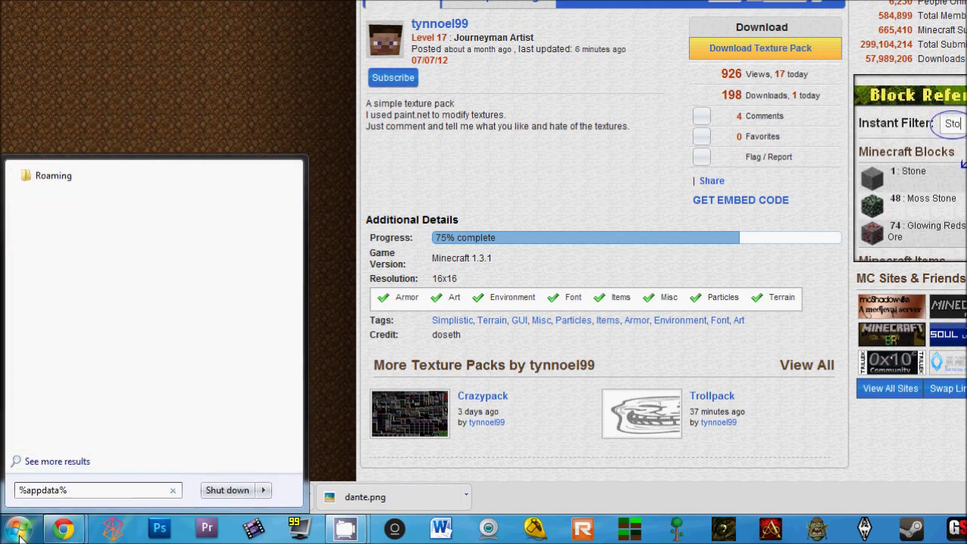
key("Return")
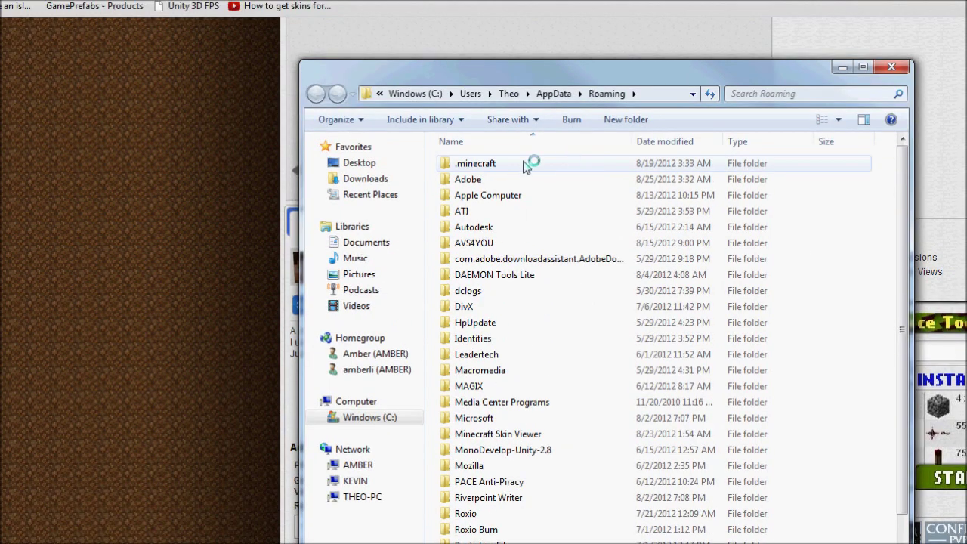
mouse_move(477, 166)
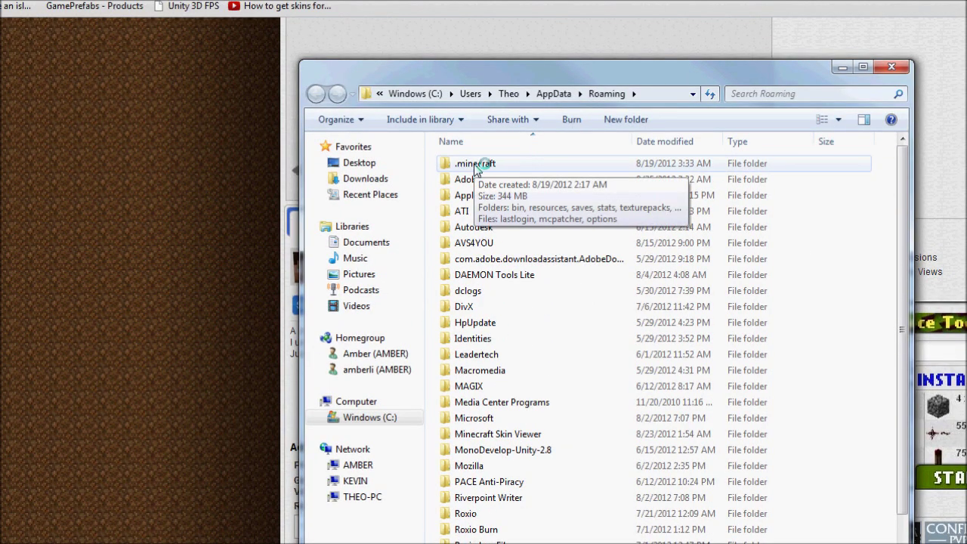
double_click(476, 165)
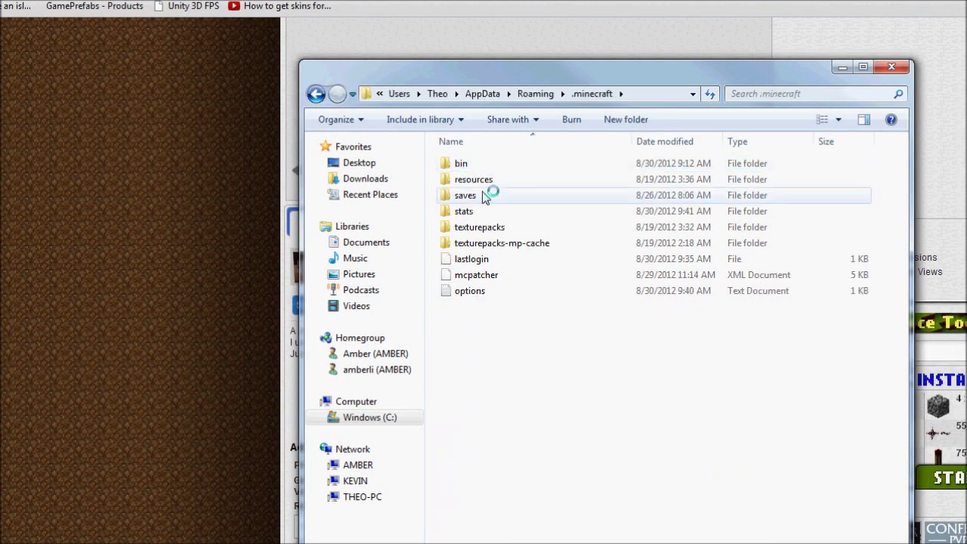
mouse_move(500, 230)
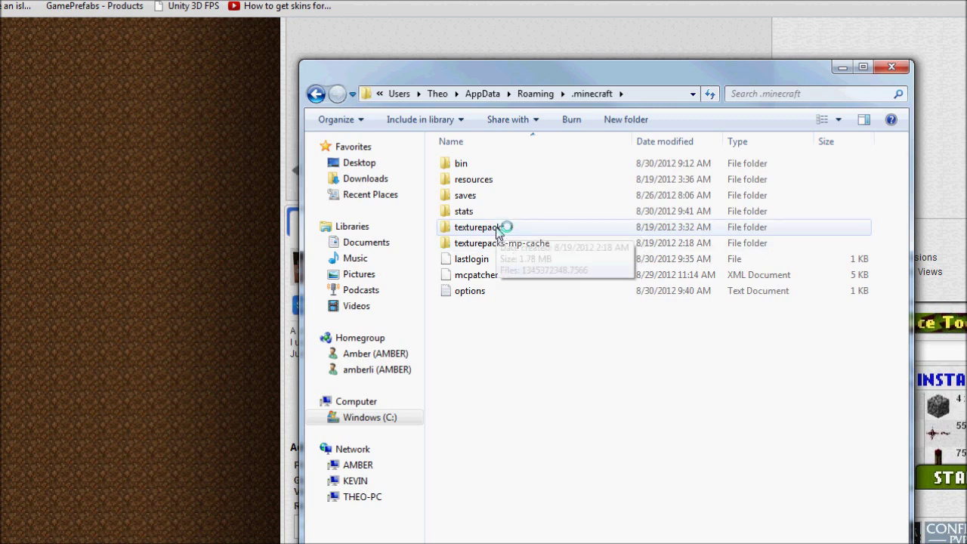
double_click(497, 229)
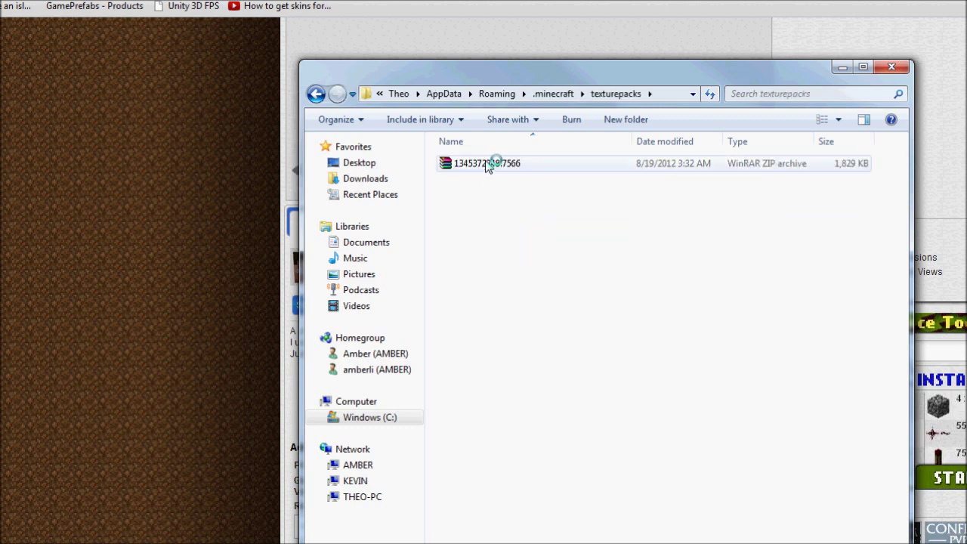
left_click(487, 165)
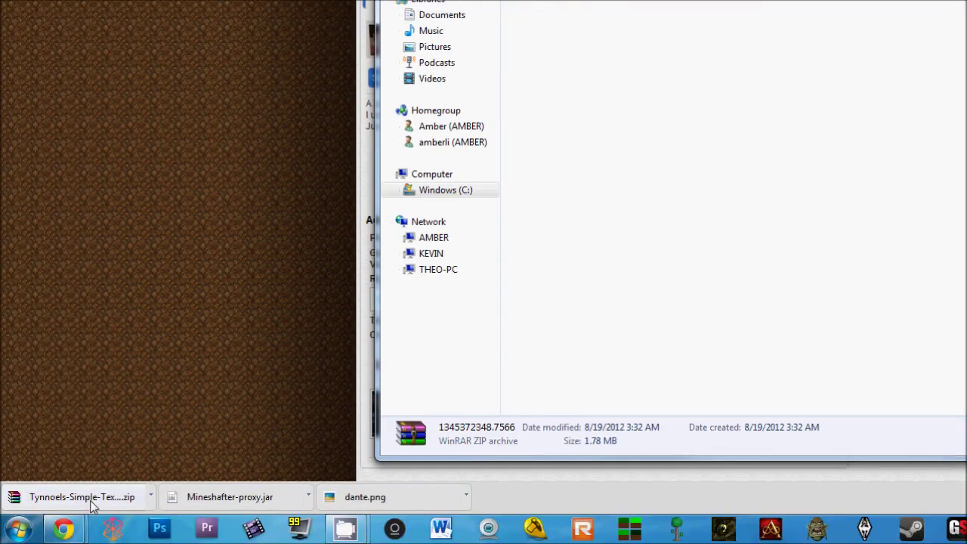
Step: Open the Downloads folder and place it beside the texturepacks window
left_click(16, 522)
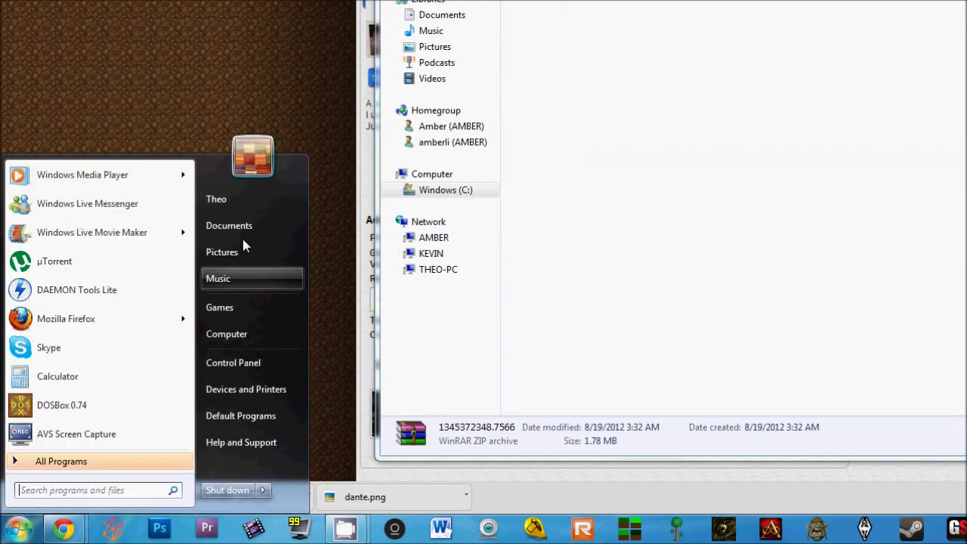
left_click(239, 195)
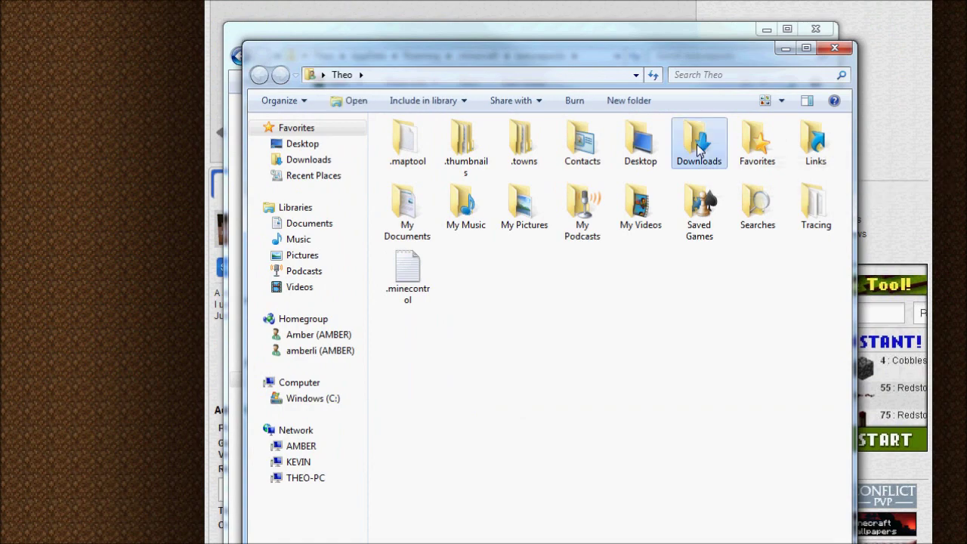
double_click(693, 162)
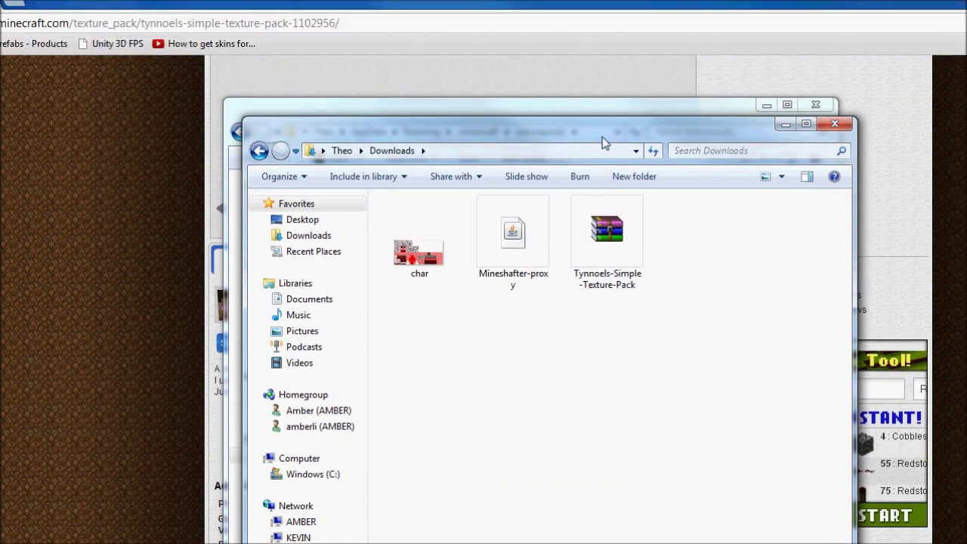
left_click_drag(605, 49, 872, 121)
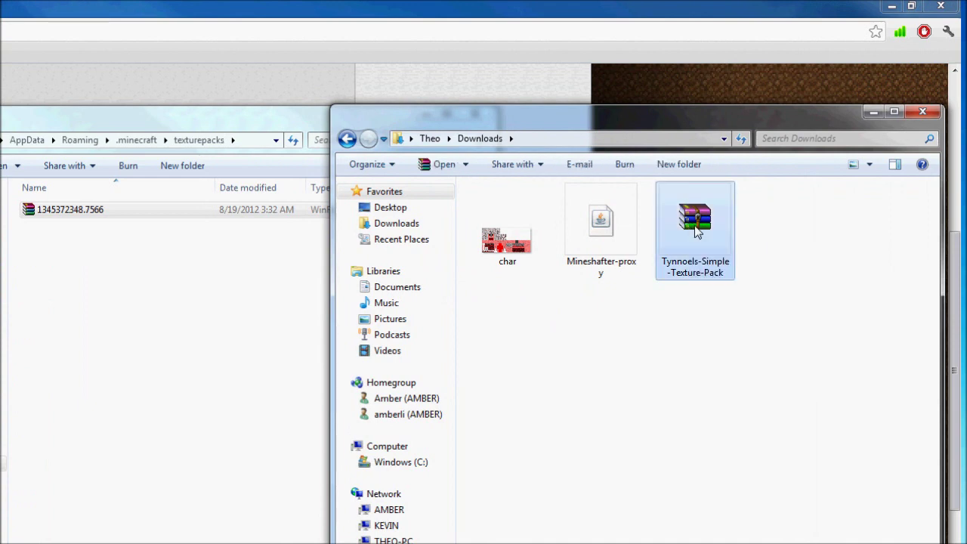
Step: Move the Tynnoels-Simple-Texture-Pack zip into texturepacks, then close that window
left_click_drag(694, 226, 192, 346)
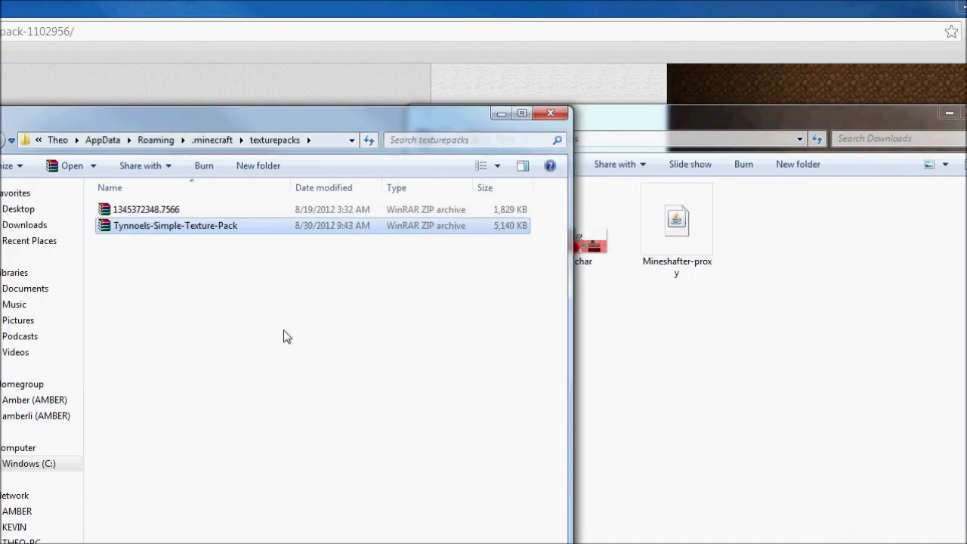
left_click(285, 337)
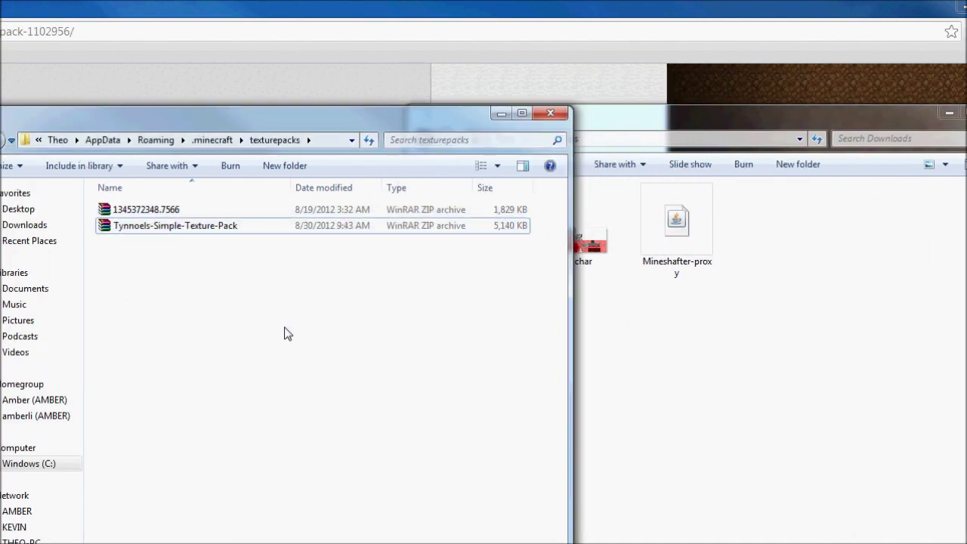
left_click(554, 115)
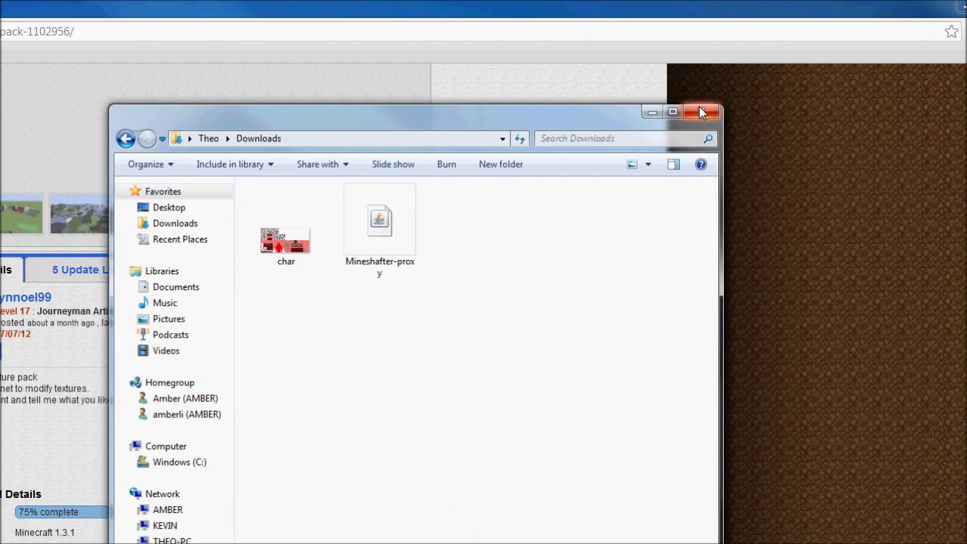
Step: Close Downloads, minimize Chrome, and log in to start Minecraft from the launcher
left_click(702, 113)
left_click(838, 9)
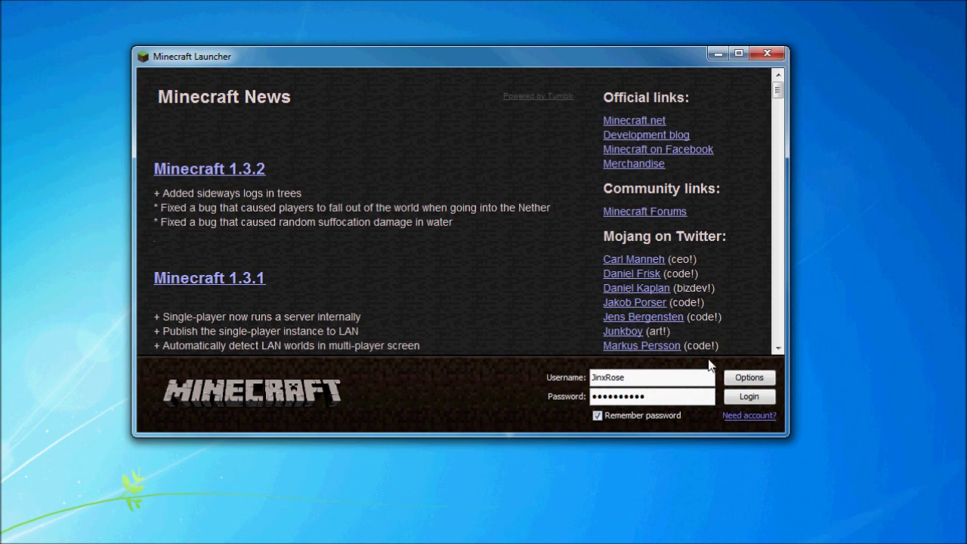
left_click(710, 395)
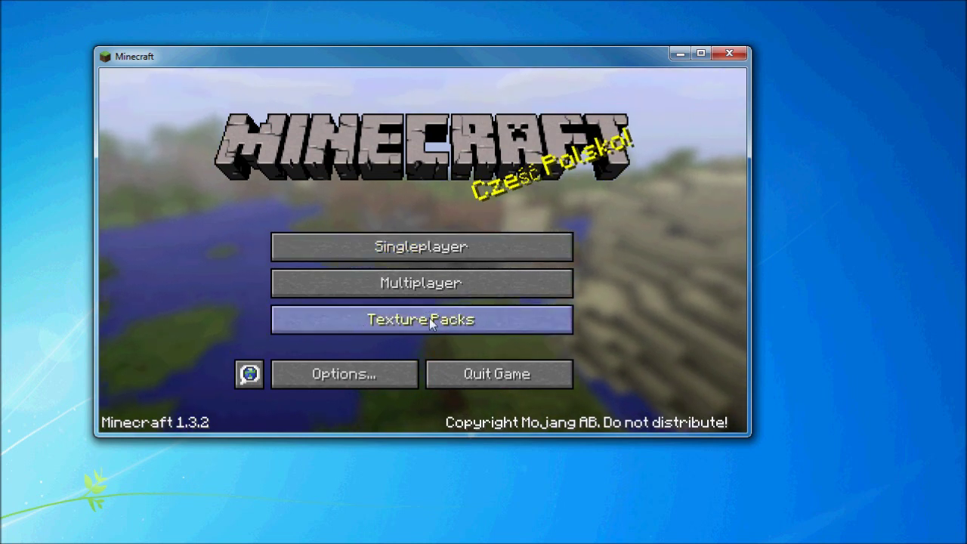
Step: Select Tynnoels-Simple-Texture-Pack.zip as the texture pack and return to the main menu
left_click(404, 320)
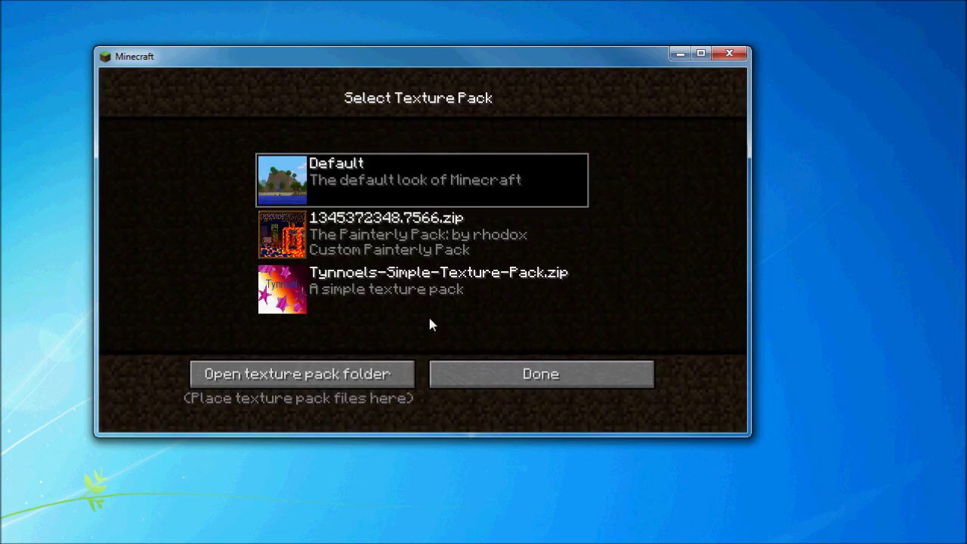
left_click(393, 293)
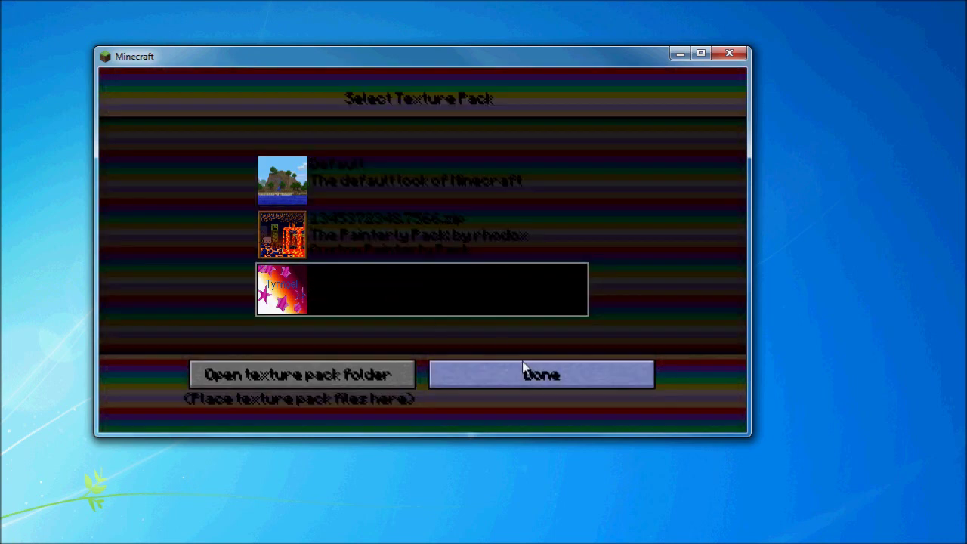
left_click(505, 373)
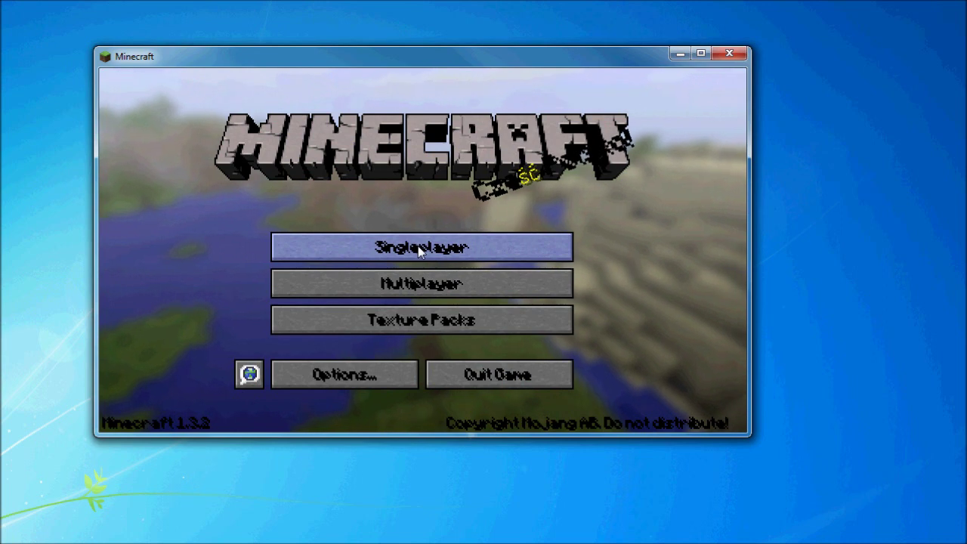
Step: Open Singleplayer and scroll the world list to load a world with the new textures
left_click(419, 251)
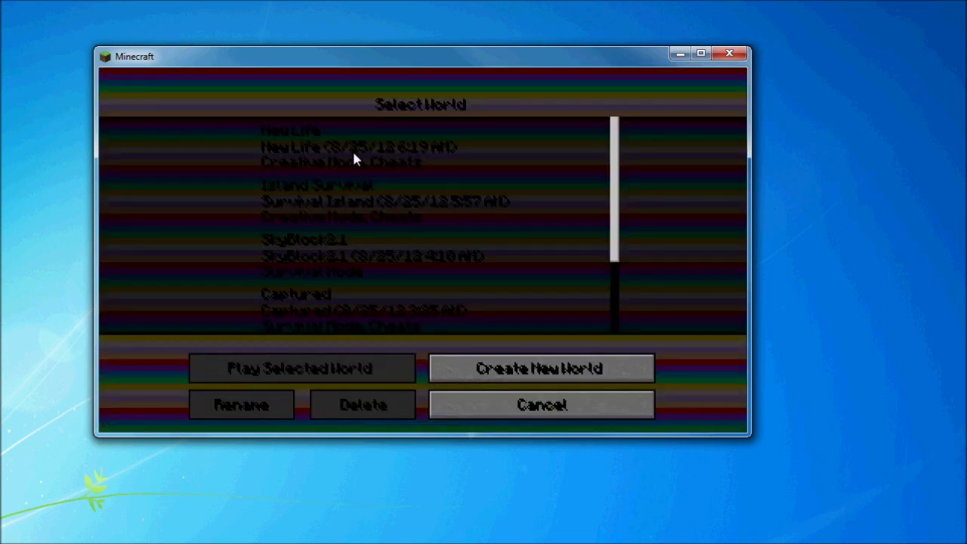
left_click_drag(614, 159, 617, 250)
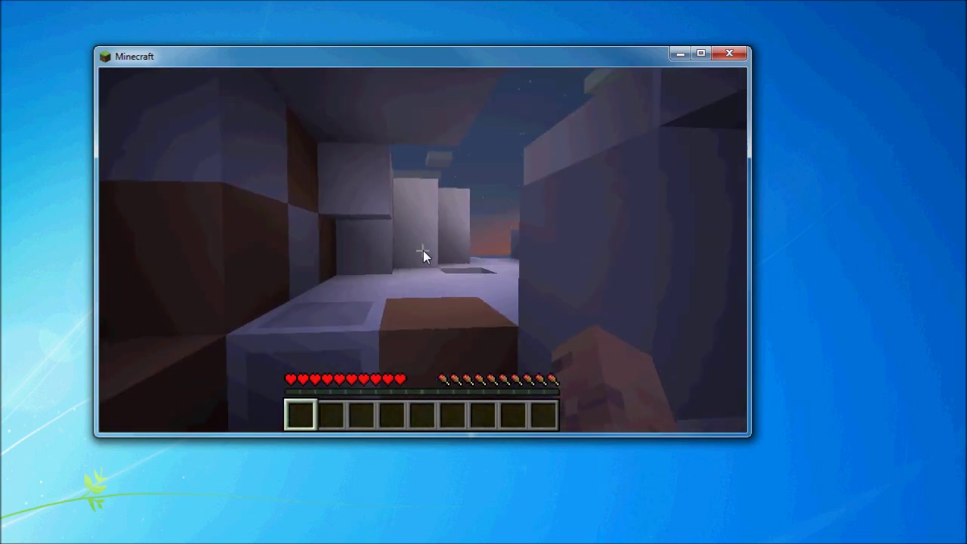
Step: Save and quit to the title screen, then quit Minecraft
key("Escape")
left_click(447, 336)
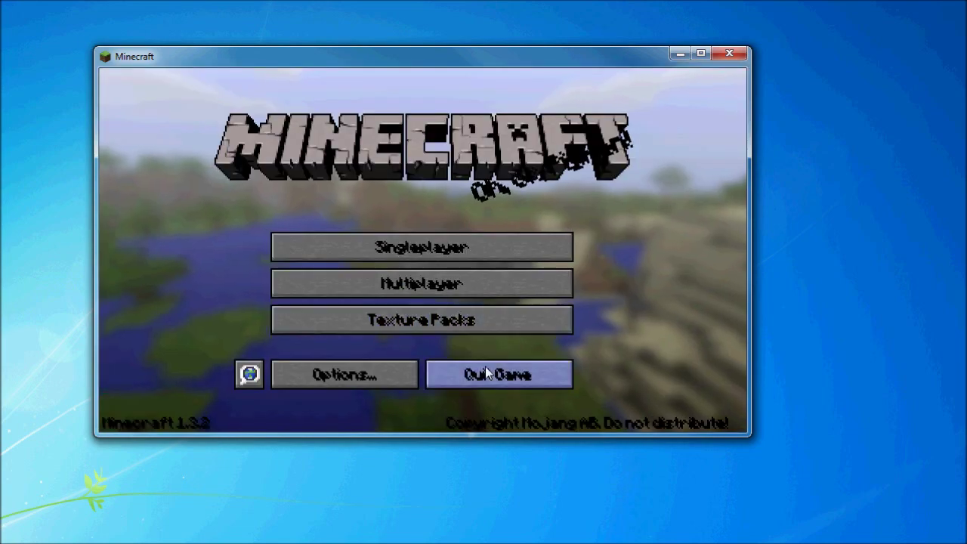
left_click(487, 371)
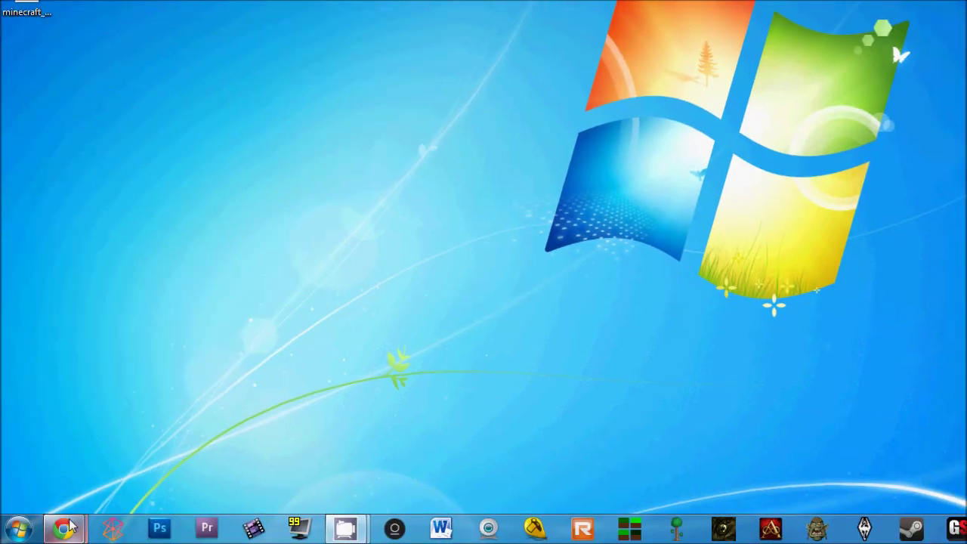
Step: From the Tynnoels page, search Planet Minecraft for 'mcpatcher' and start a new tab
mouse_move(64, 532)
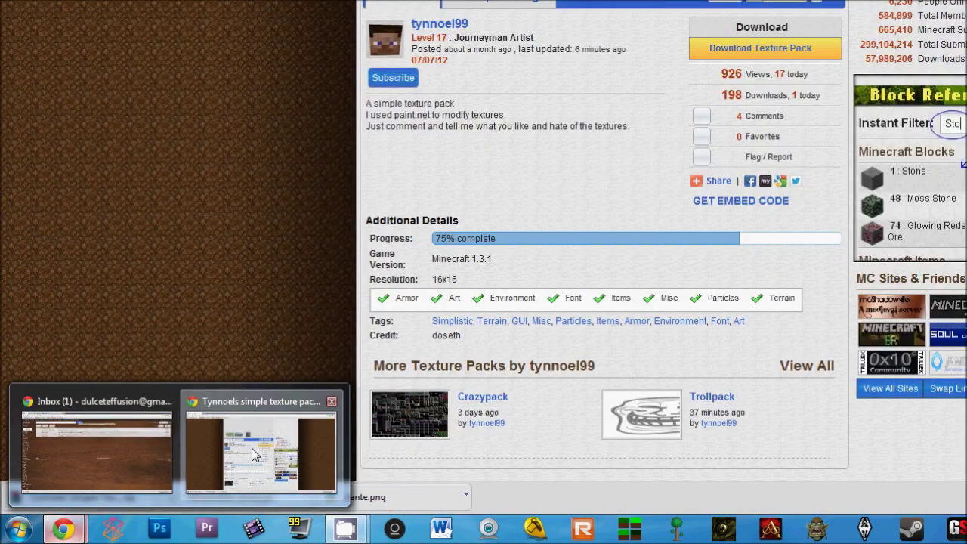
left_click(251, 448)
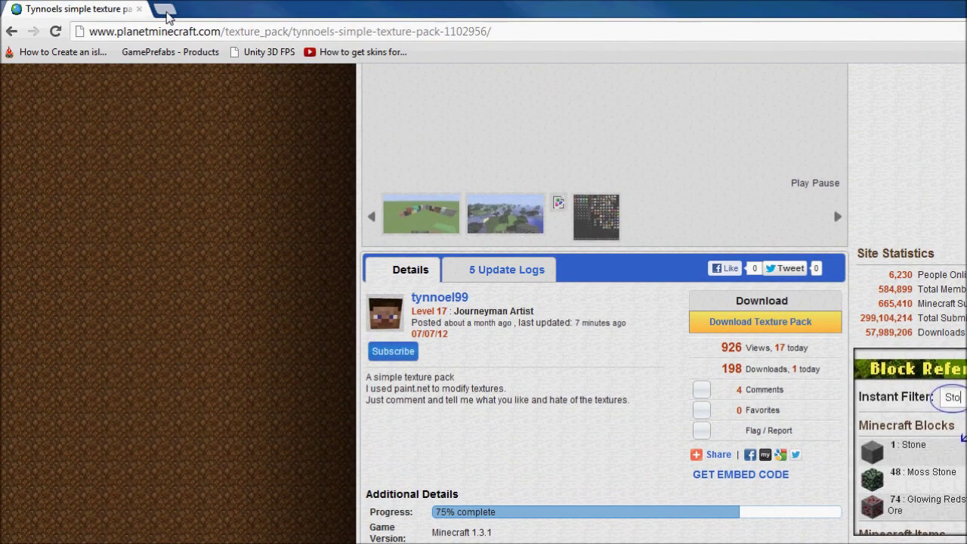
scroll(233, 274, "up", 5)
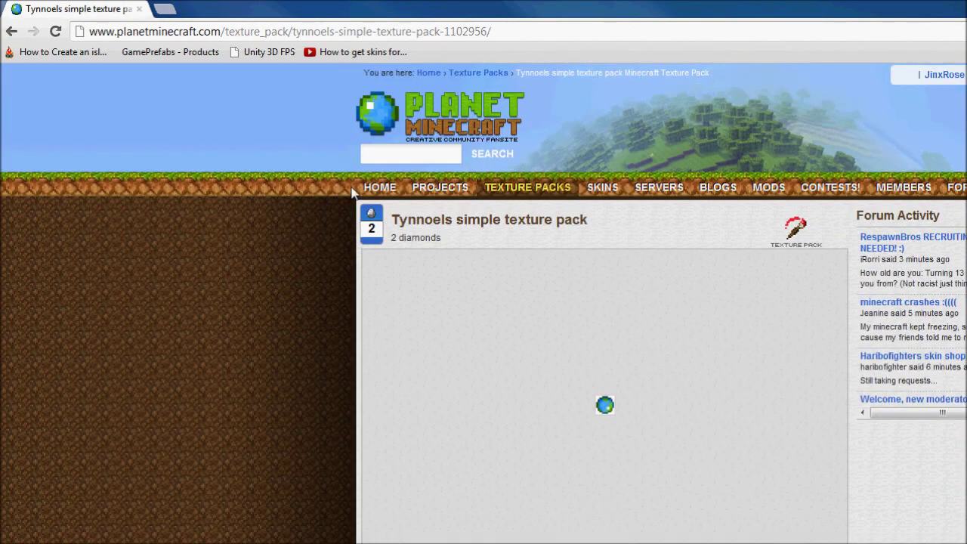
left_click(373, 157)
type("mcpat")
type("cher")
key("Return")
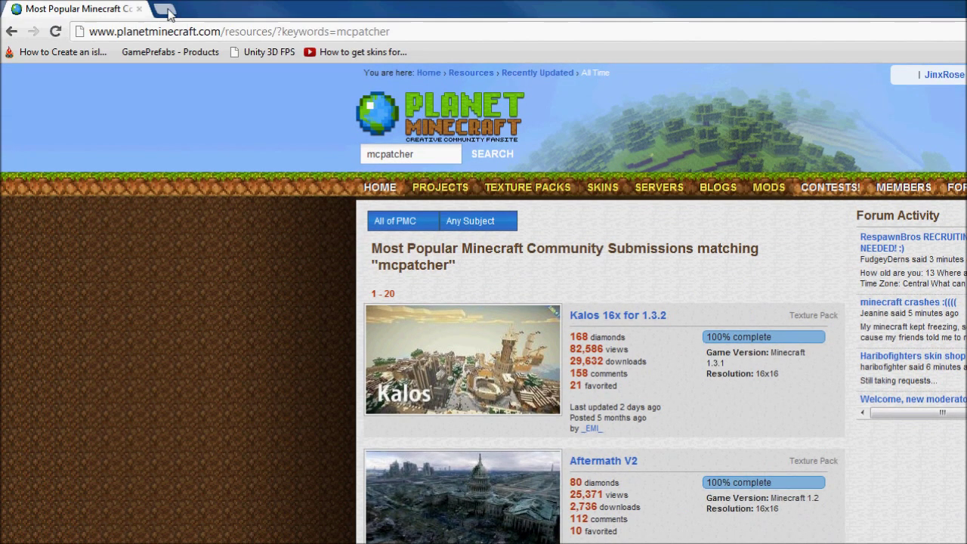
left_click(167, 10)
Step: Load google.com, search 'mcpatcher', and scroll to the MCPatcher HD Fix 1.3.2 install steps
type("google.com")
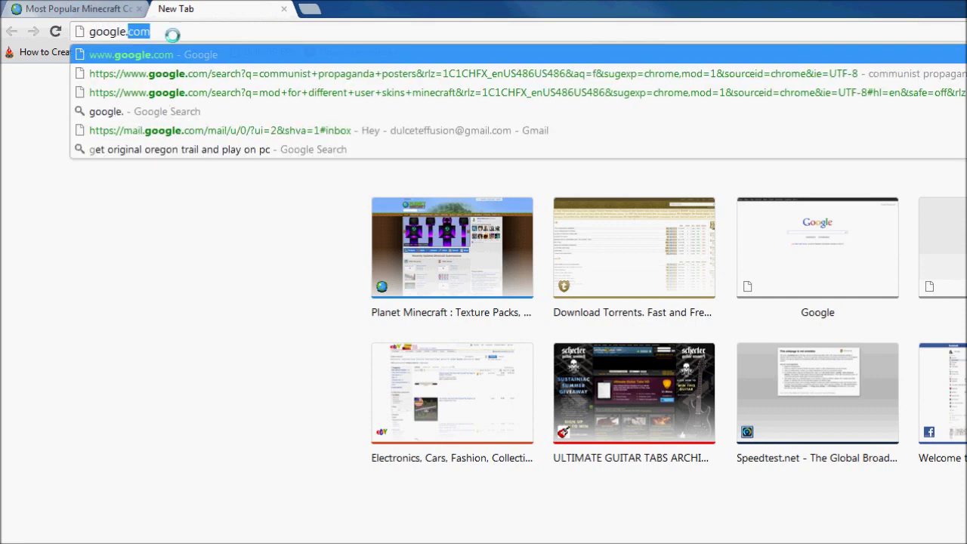
key("Return")
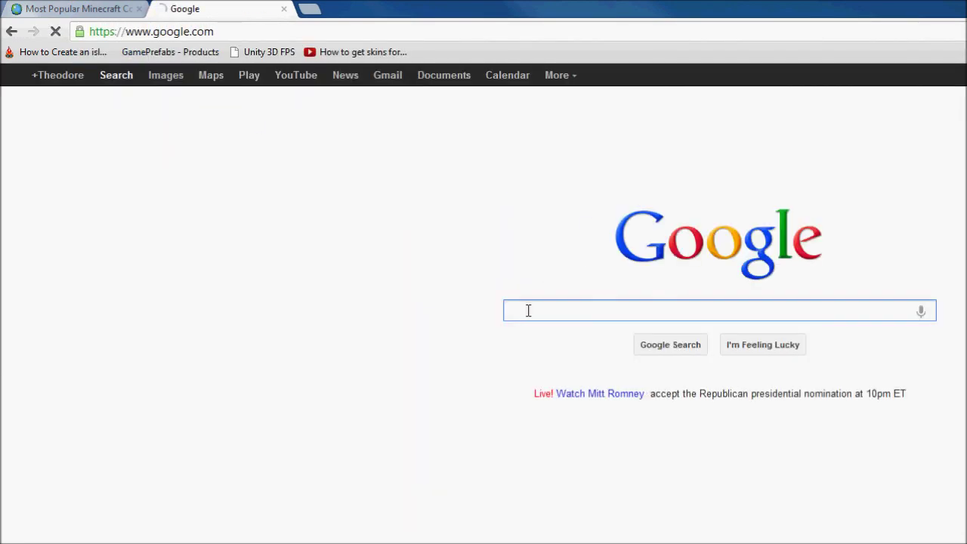
type("mcpatcher")
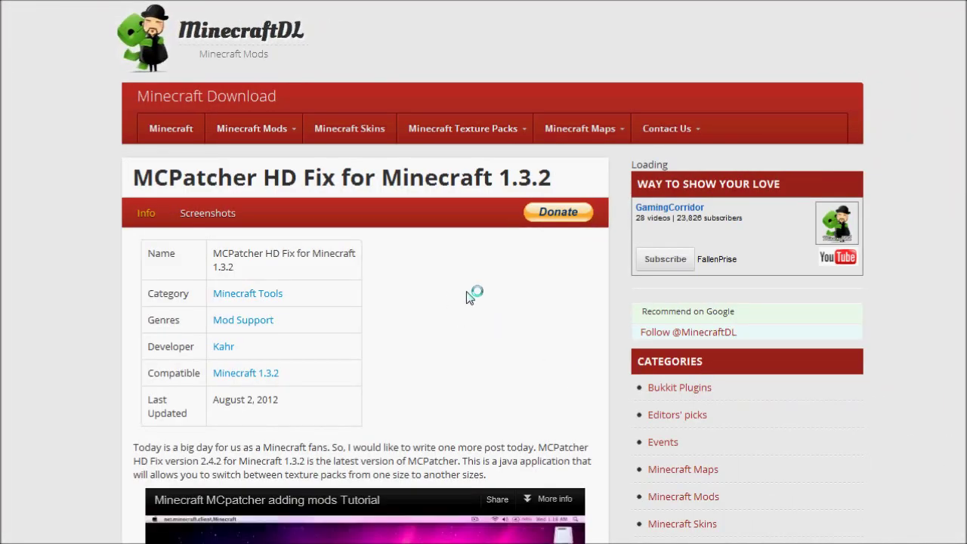
scroll(468, 297, "down", 3)
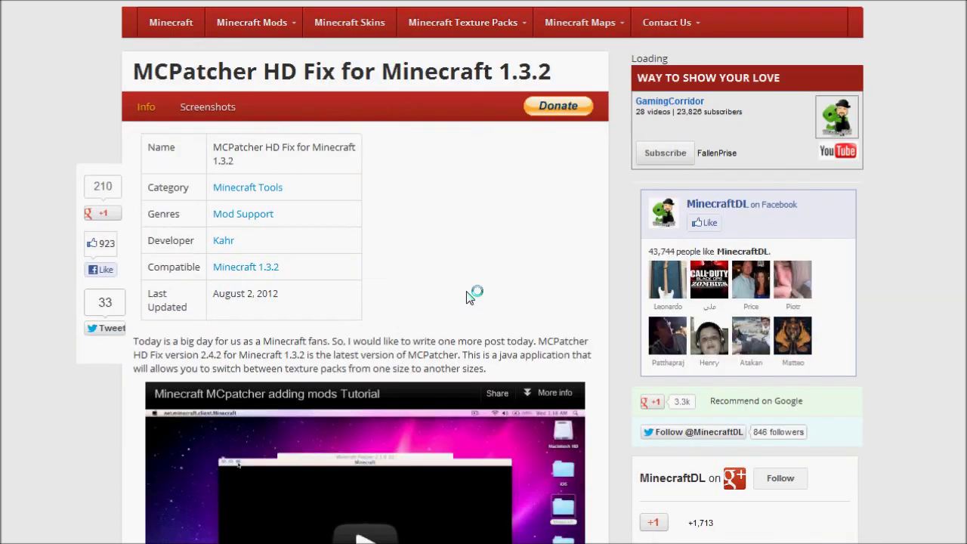
scroll(468, 297, "down", 5)
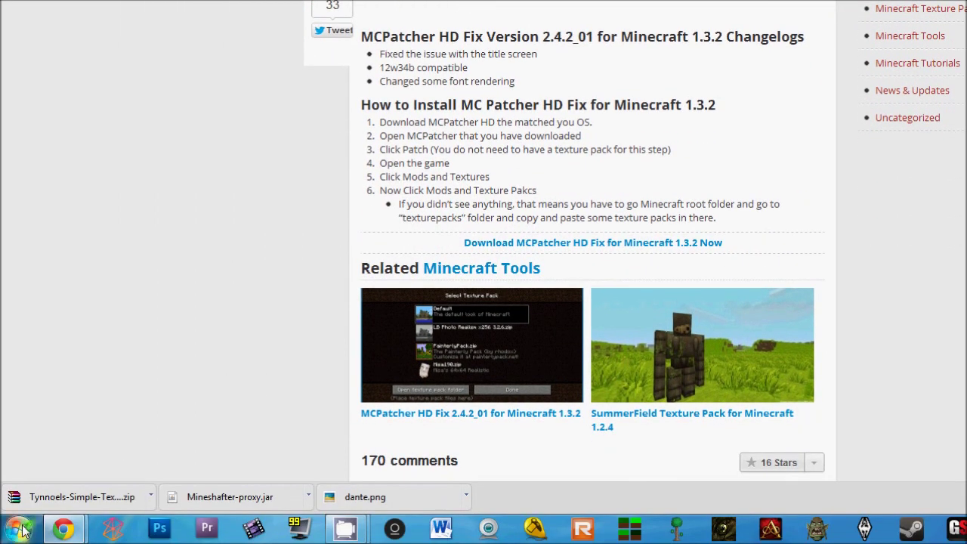
Step: Search the Start menu for 'mcpatcher' and launch mcpatcher-2.4.0 from Documents
left_click(19, 527)
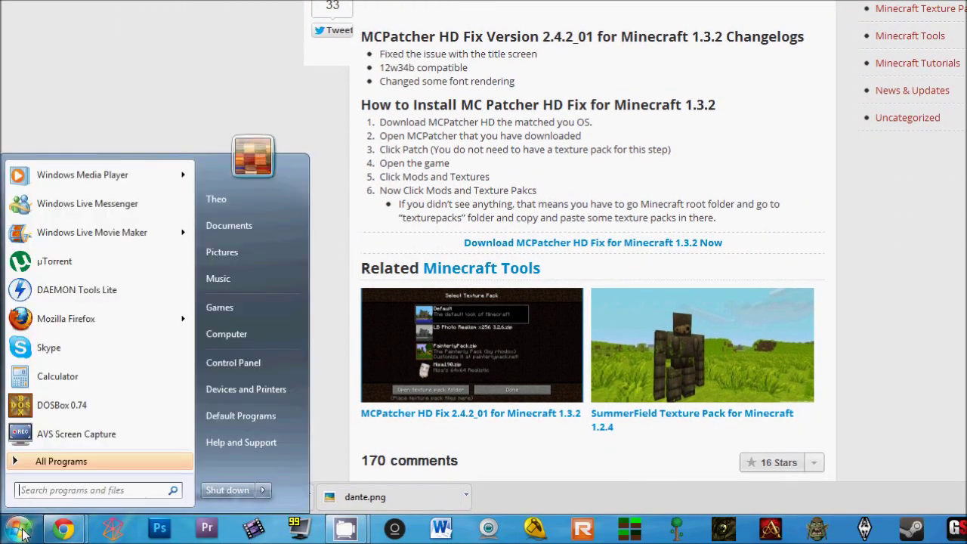
left_click(47, 491)
type("mc")
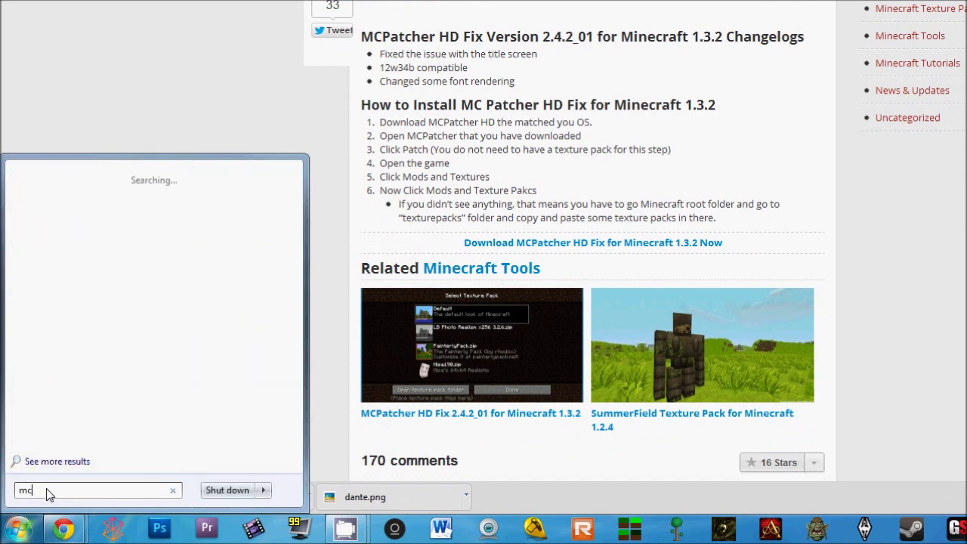
type("patcher")
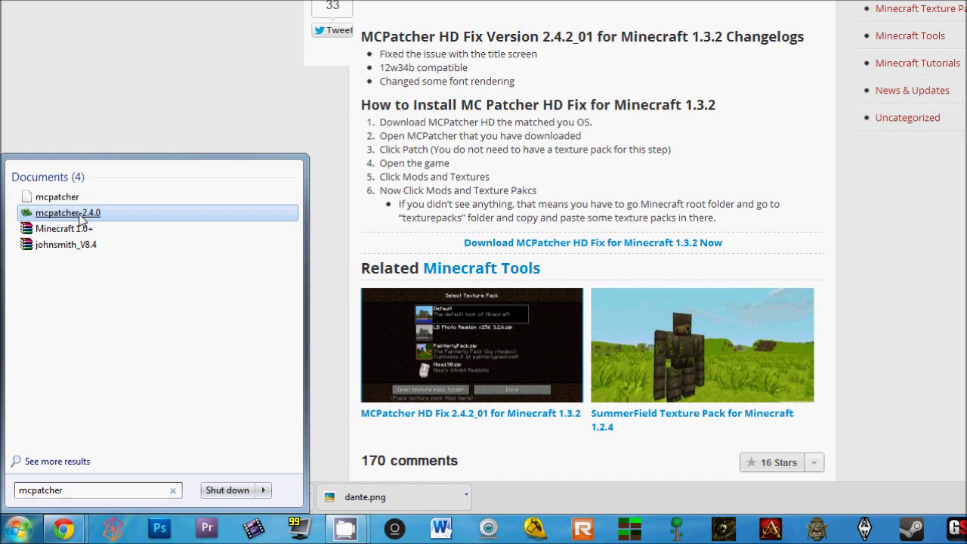
left_click(82, 219)
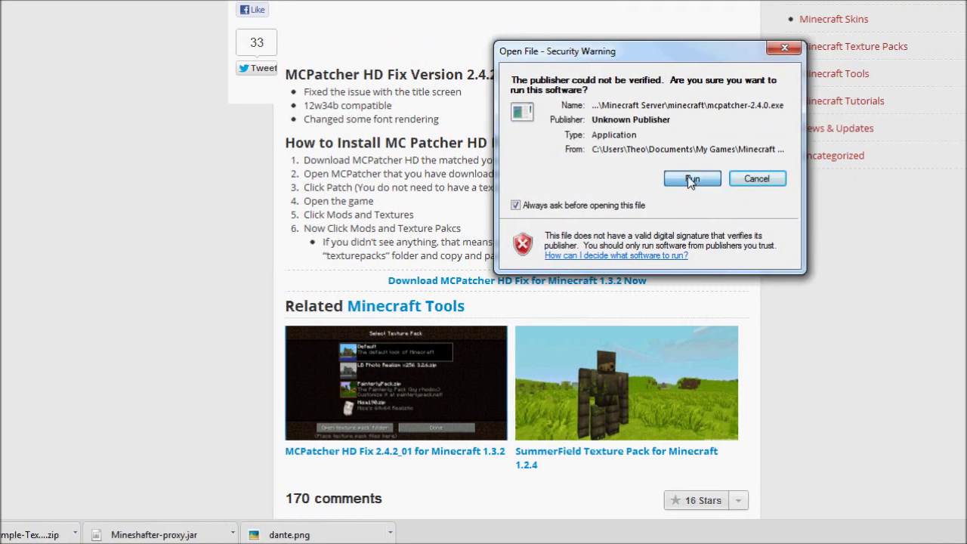
Step: Run MCPatcher 2.4.0, dismiss the older minecraft.jar warning, review the mods, then close it
left_click(689, 180)
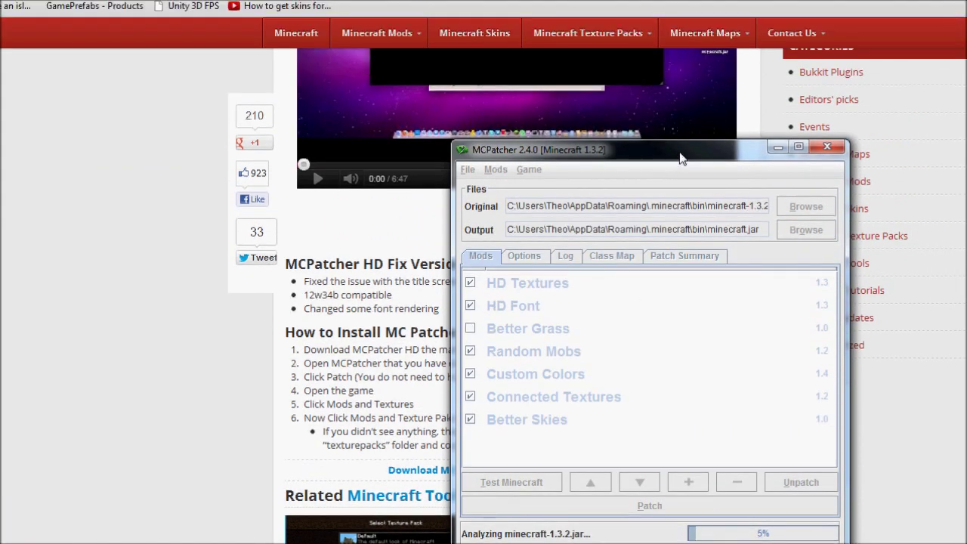
mouse_move(680, 158)
left_mouse_down()
mouse_move(574, 155)
mouse_move(550, 135)
left_mouse_up()
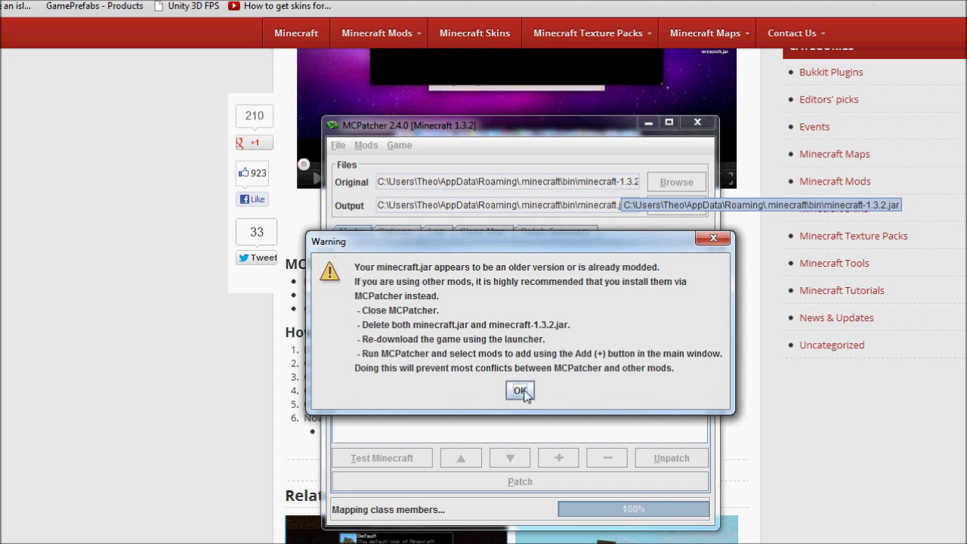
left_click(521, 391)
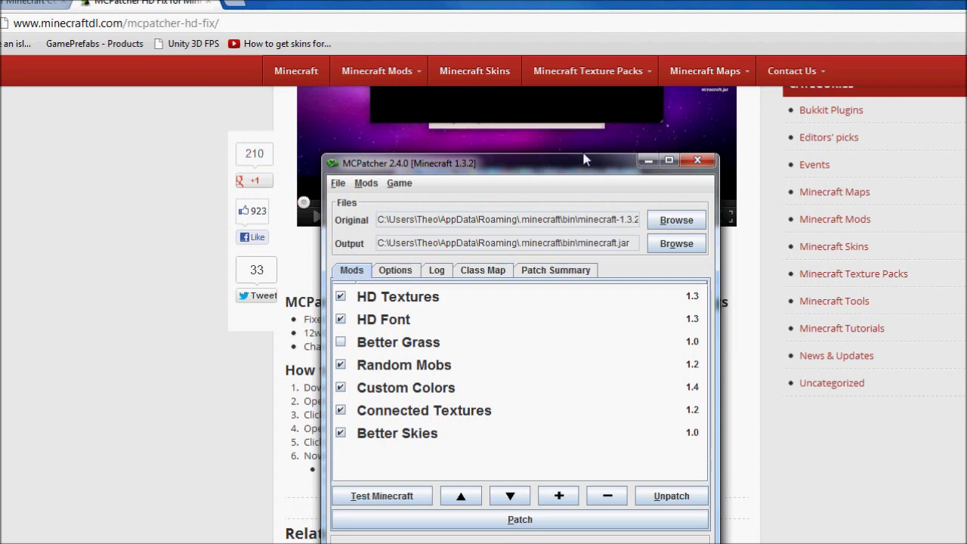
left_click(698, 160)
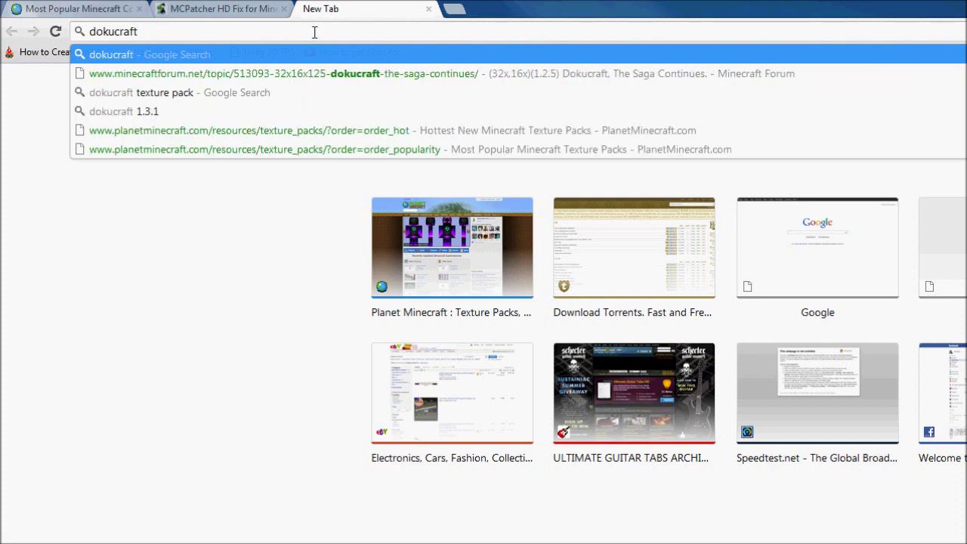
Step: Search for 'dokucraft' and review the Dokucraft forum thread's download options, then start a new tab
key("Return")
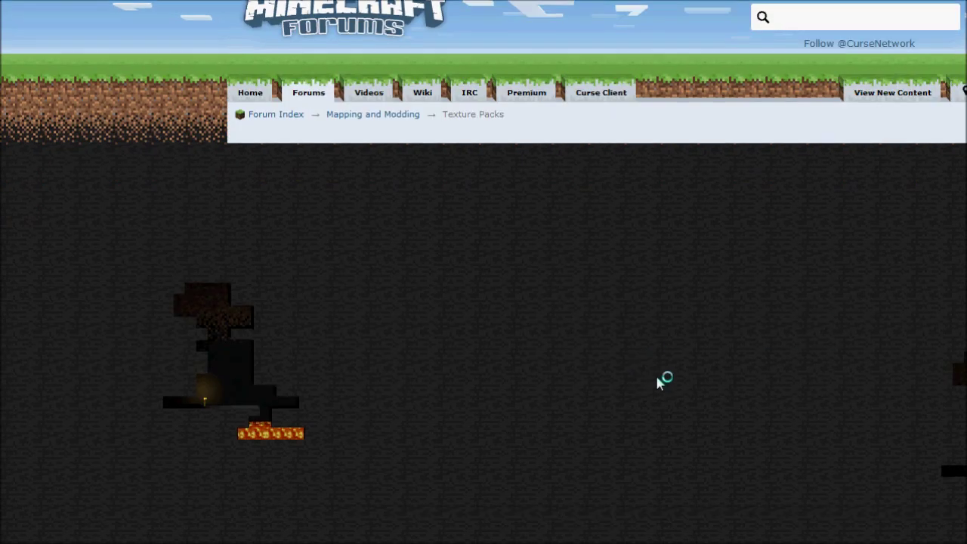
scroll(514, 340, "down", 3)
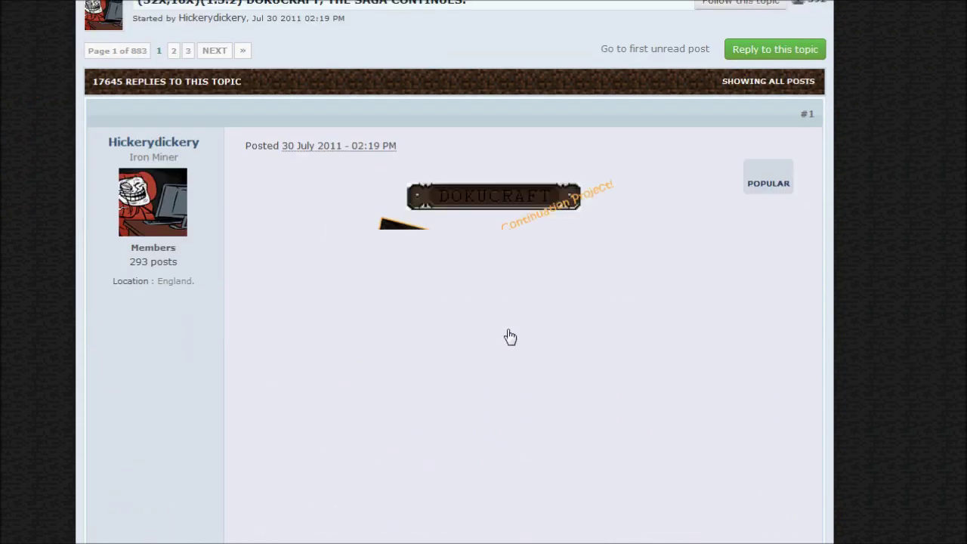
scroll(511, 336, "down", 1)
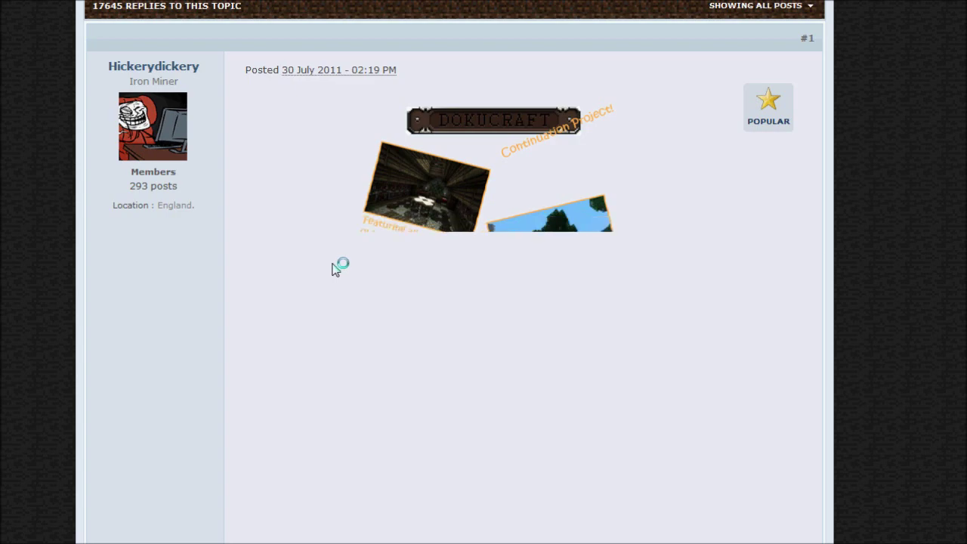
scroll(280, 253, "down", 7)
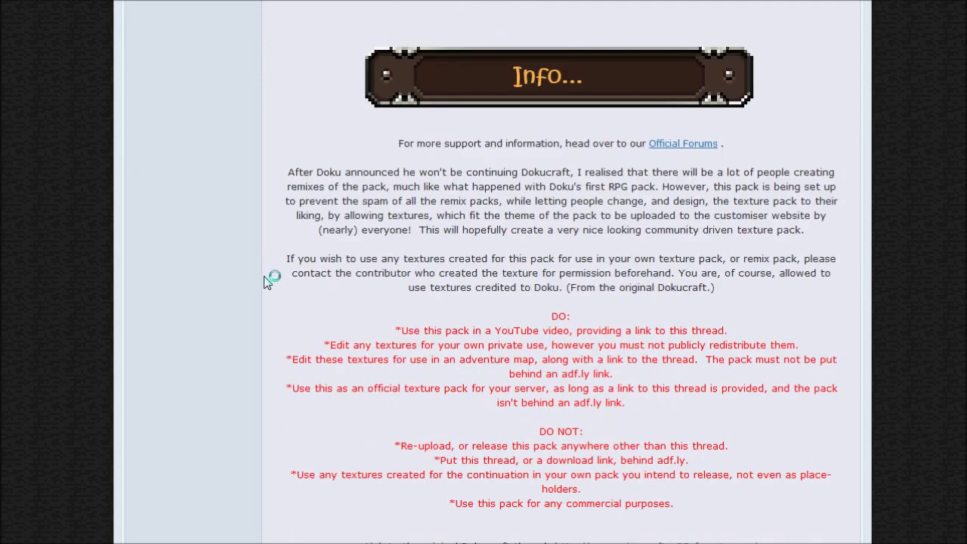
scroll(268, 276, "down", 6)
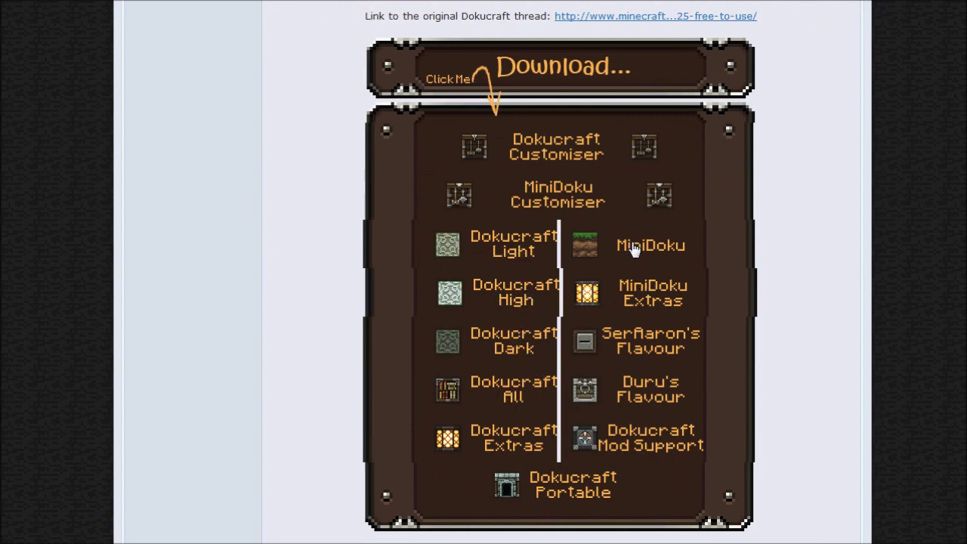
scroll(318, 285, "down", 7)
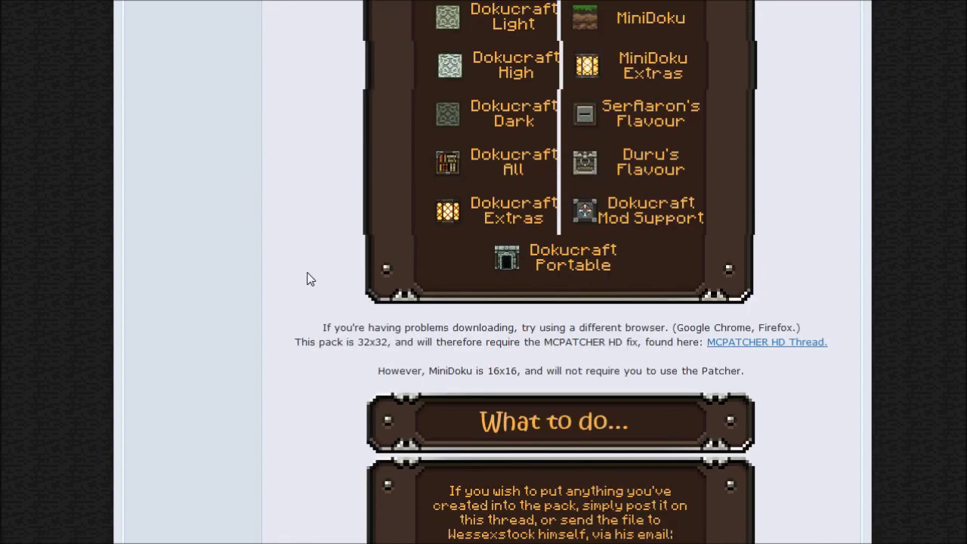
scroll(310, 279, "down", 7)
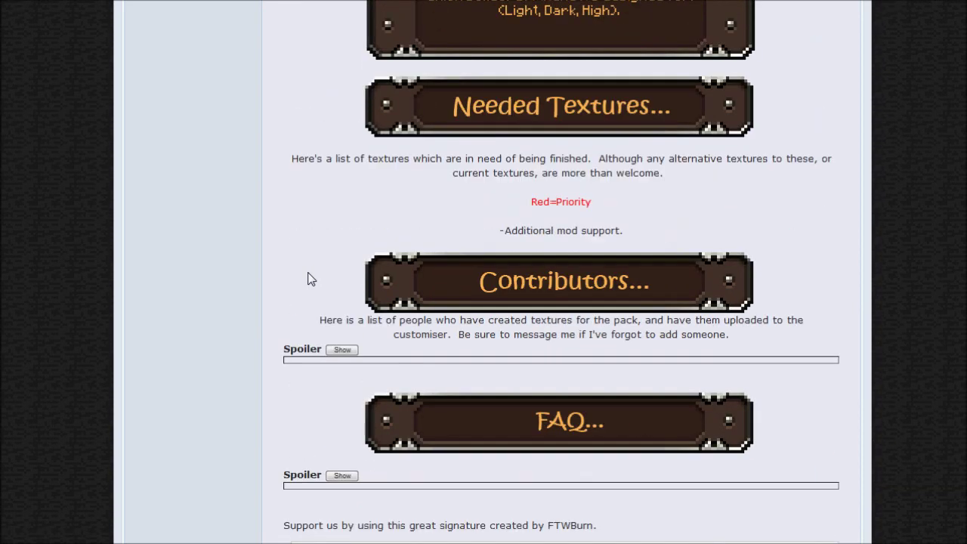
scroll(310, 279, "down", 1)
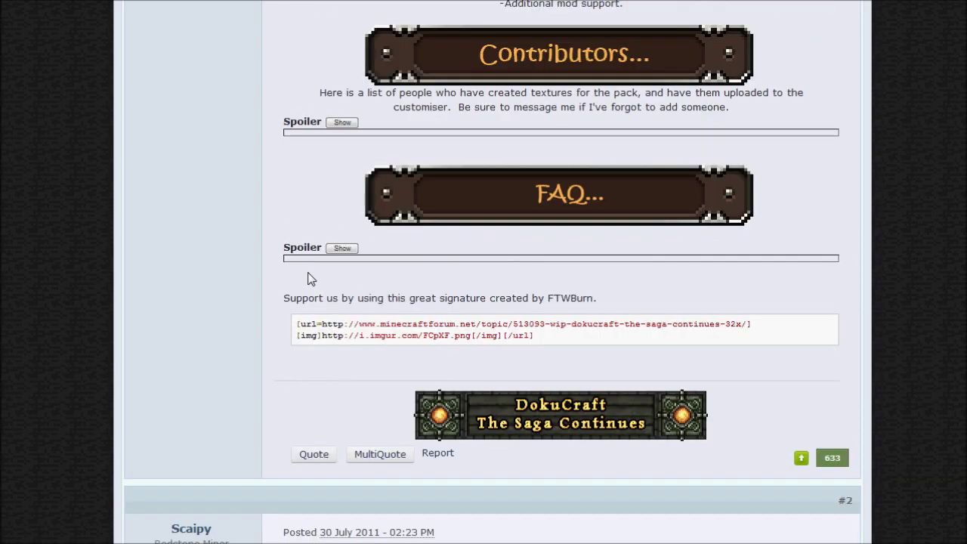
scroll(310, 279, "up", 20)
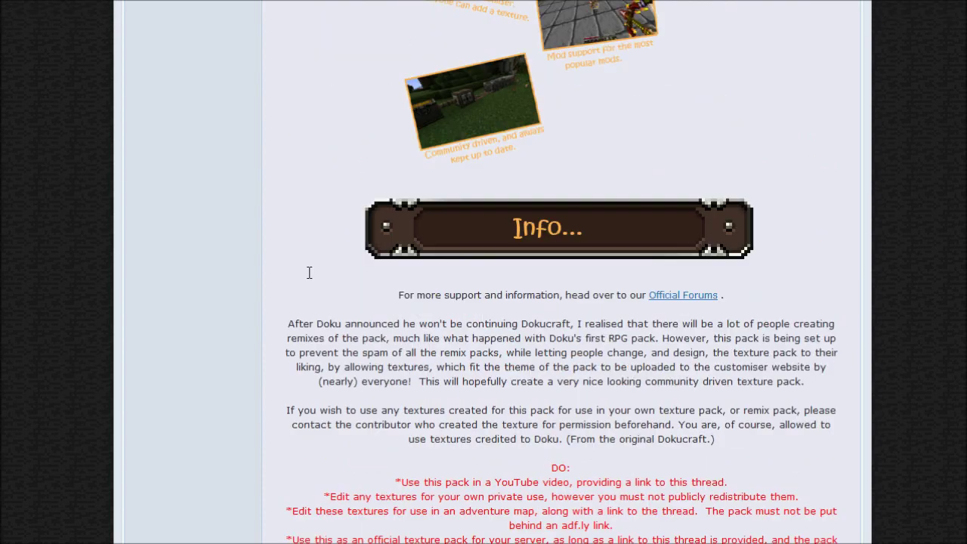
scroll(310, 279, "up", 12)
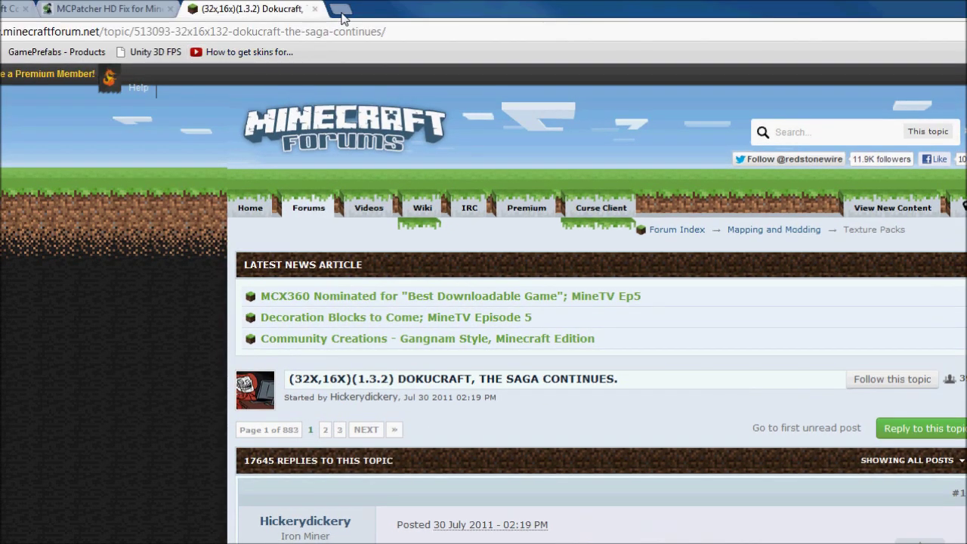
left_click(340, 10)
Step: Search 'painterly pack' and browse the painterlypack.net customizer's pack overview and texture options
type("painterly")
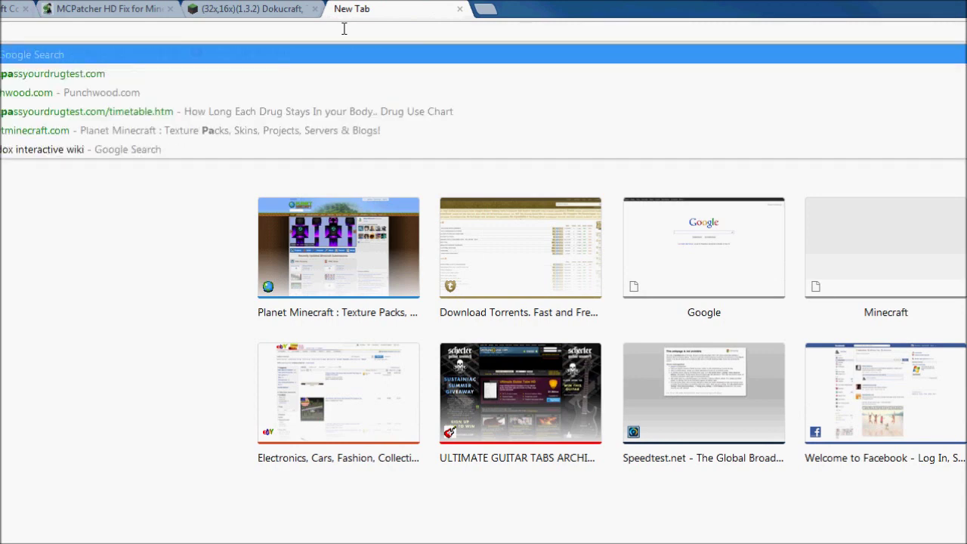
type(" pack")
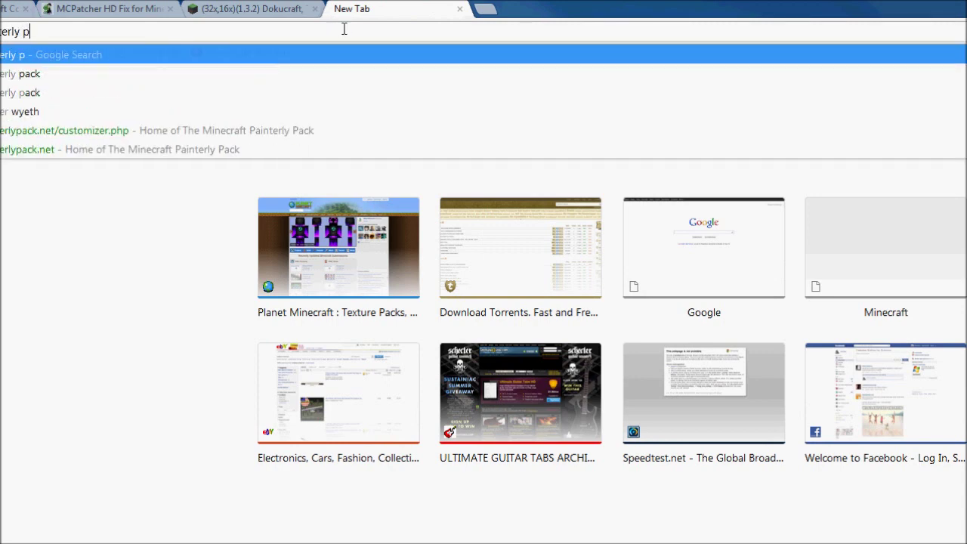
key("Return")
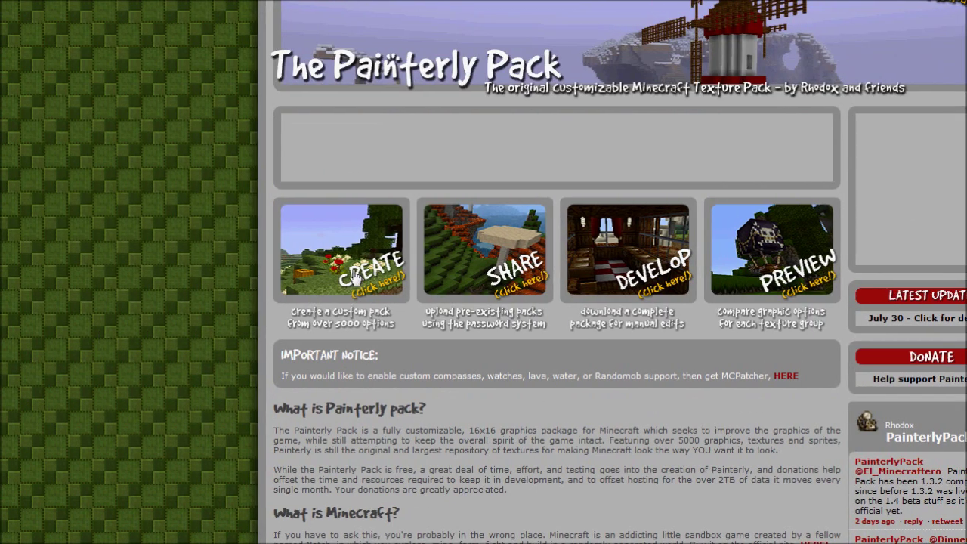
left_click(355, 277)
scroll(257, 377, "down", 5)
scroll(250, 297, "down", 1)
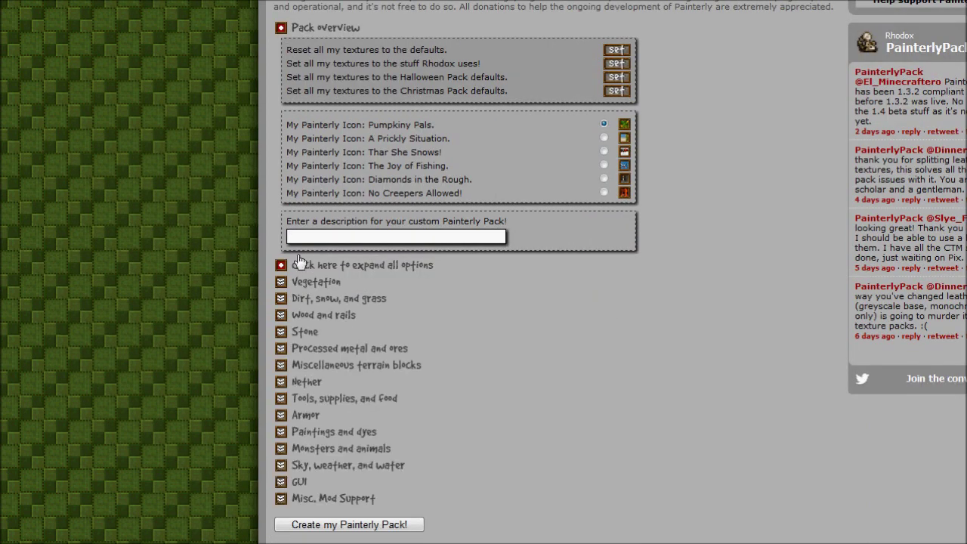
scroll(275, 295, "up", 5)
scroll(293, 308, "up", 2)
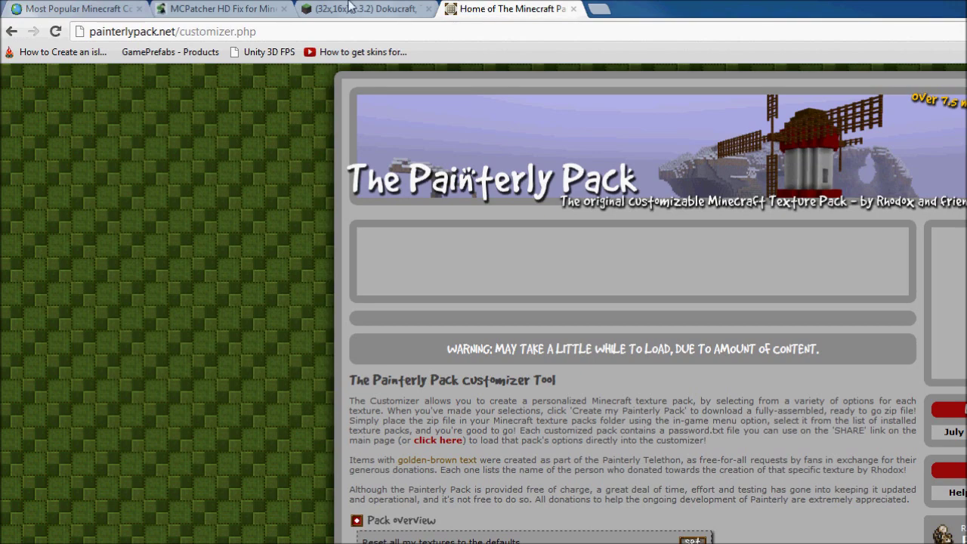
Step: Browse the Planet Minecraft 'mcpatcher' results listing Kalos 16x and Aftermath V2 packs
left_click(118, 14)
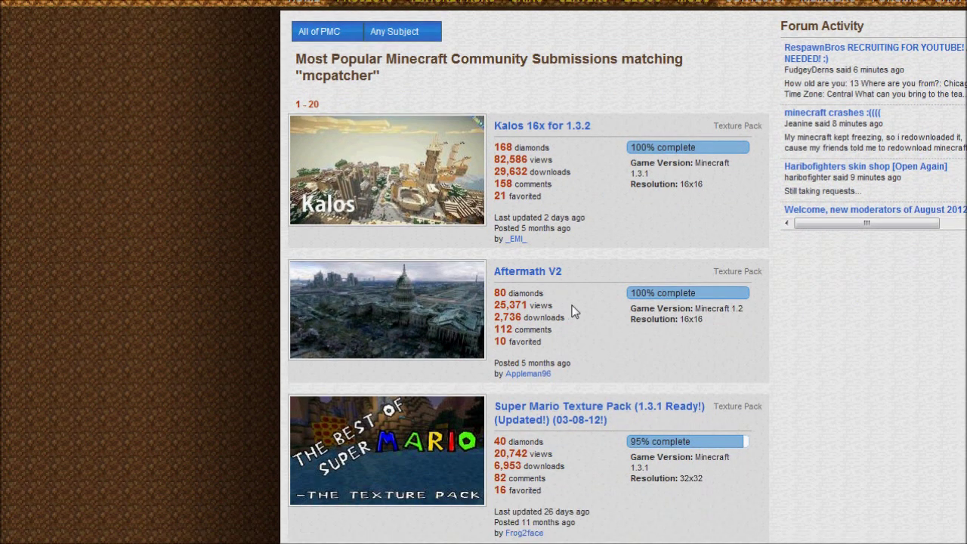
scroll(582, 253, "down", 3)
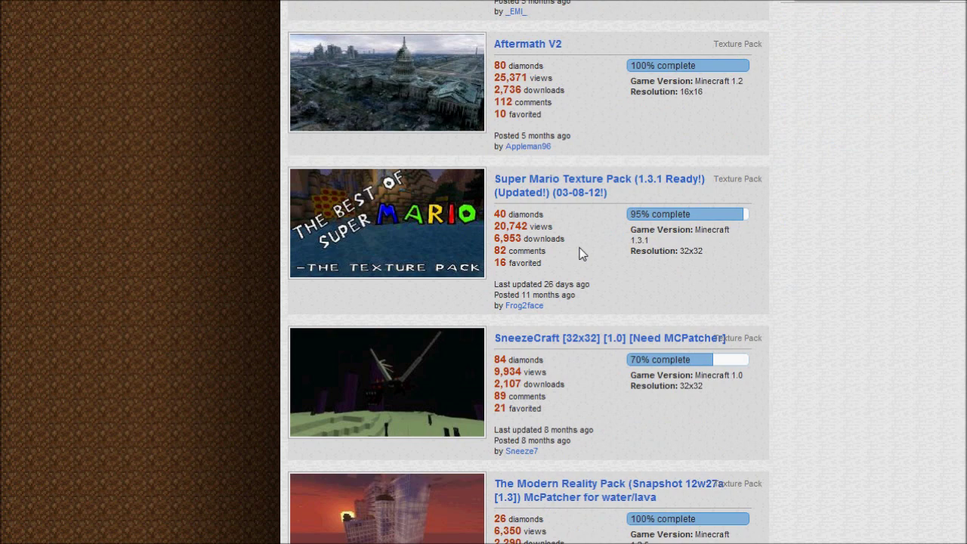
scroll(581, 253, "down", 1)
scroll(582, 253, "up", 4)
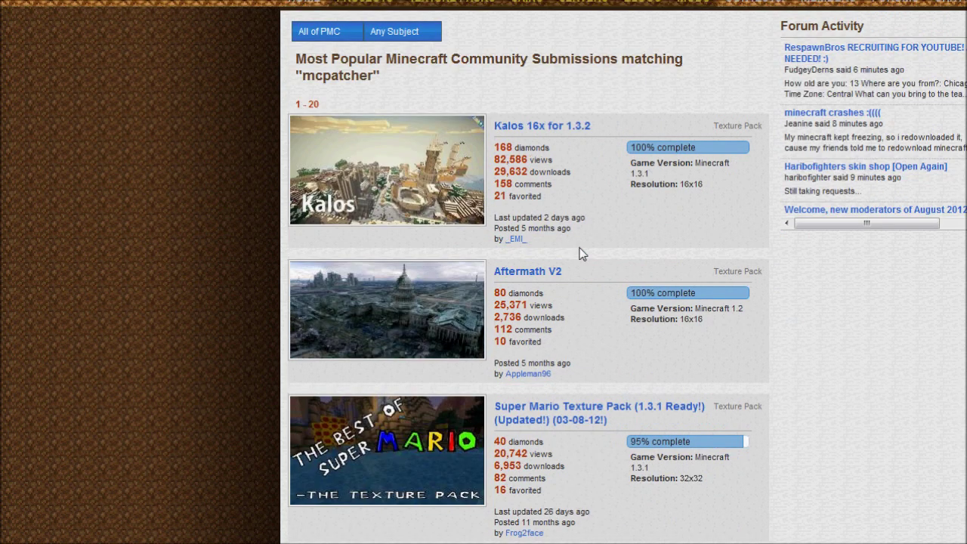